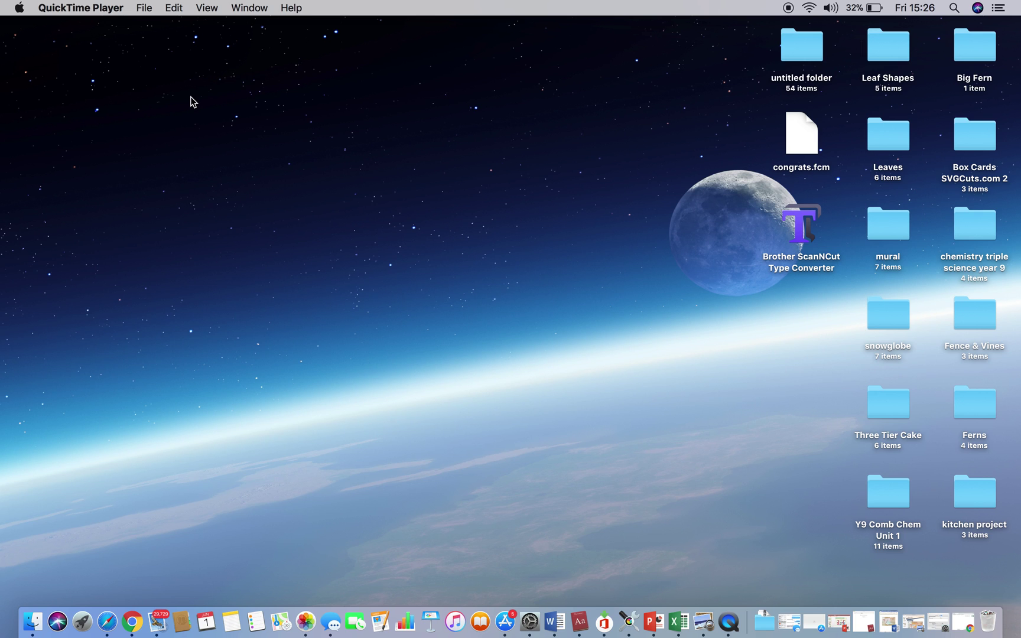
Open Chrome full screen and search Google for 'silhouetter coral'
click(133, 622)
text(s)
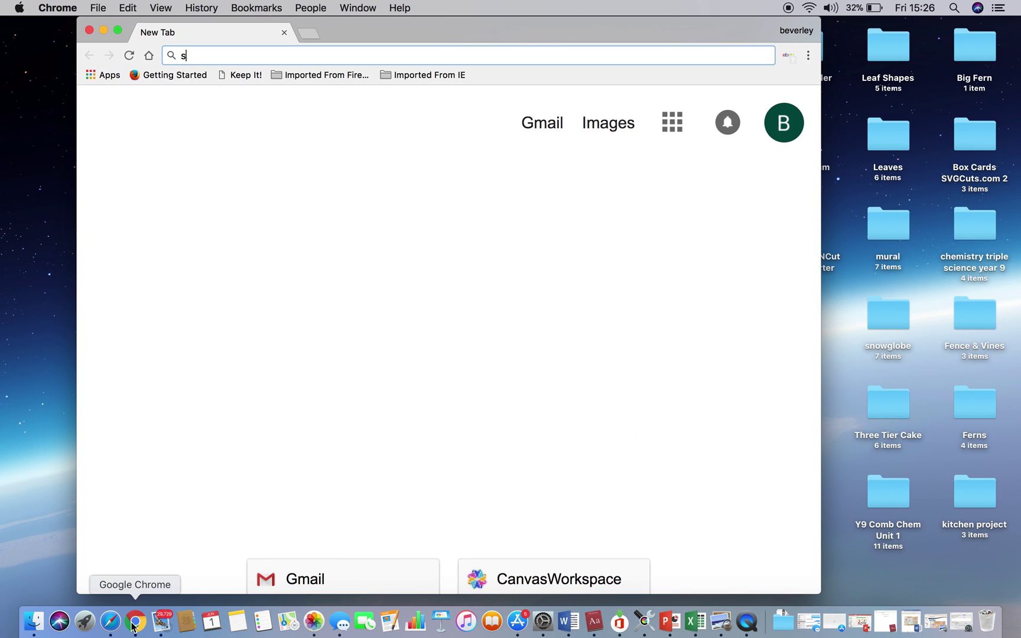
click(117, 30)
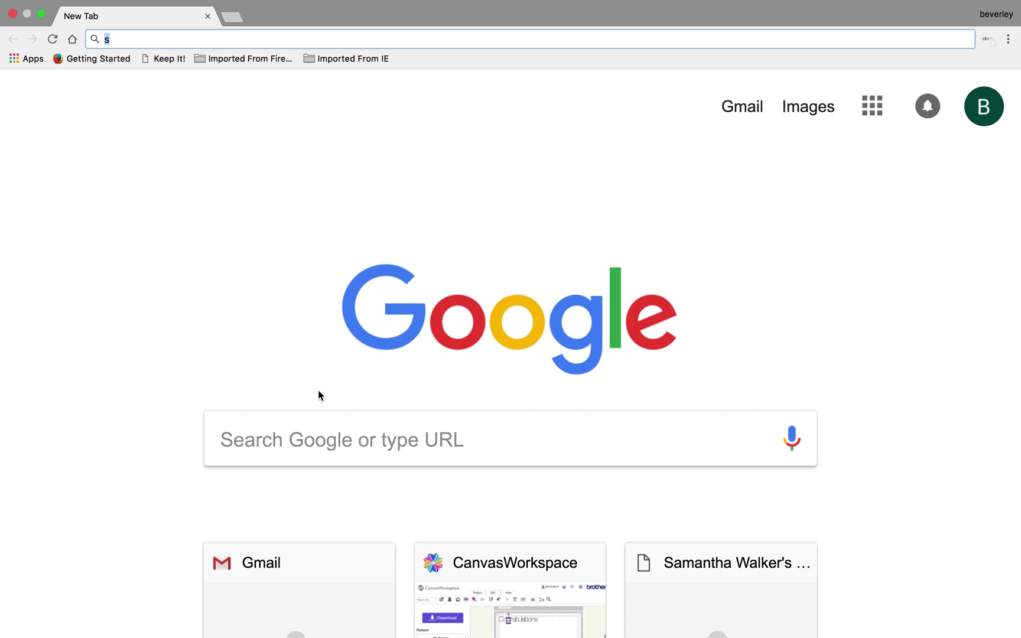
click(308, 440)
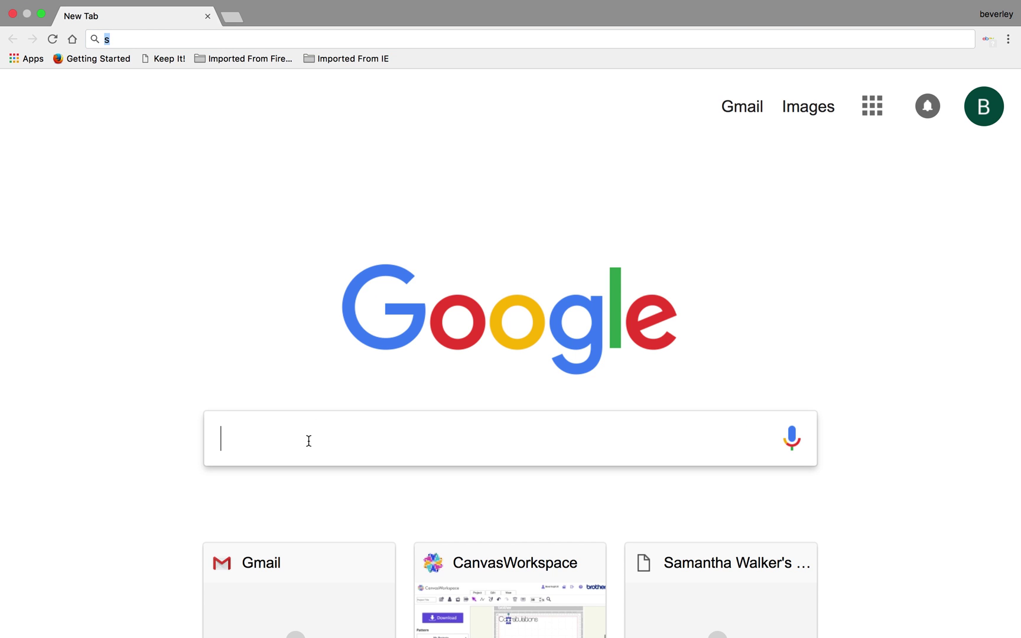
text(silh)
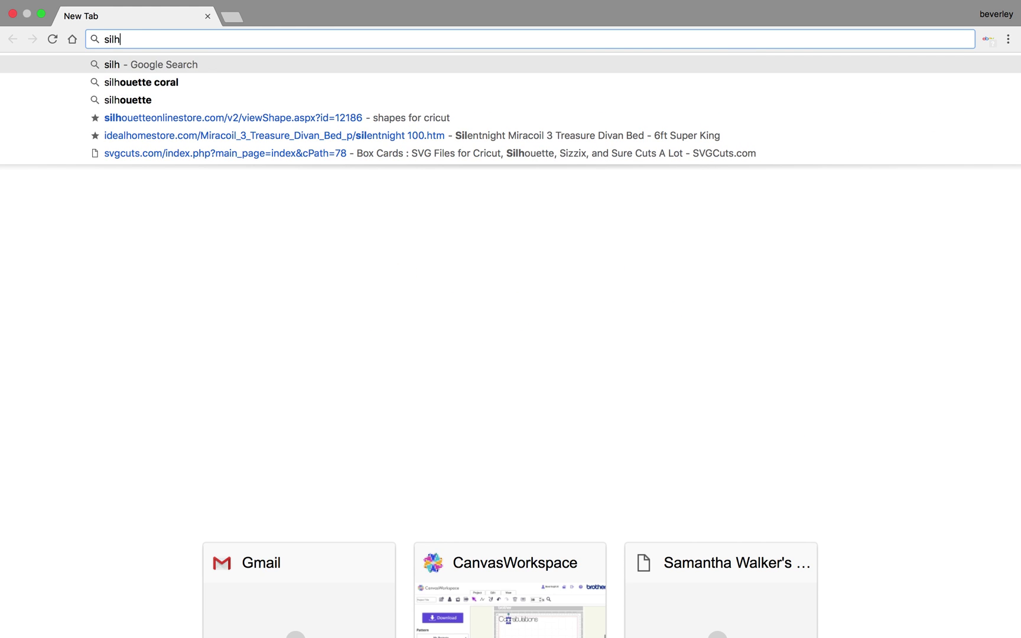
text(ouetter )
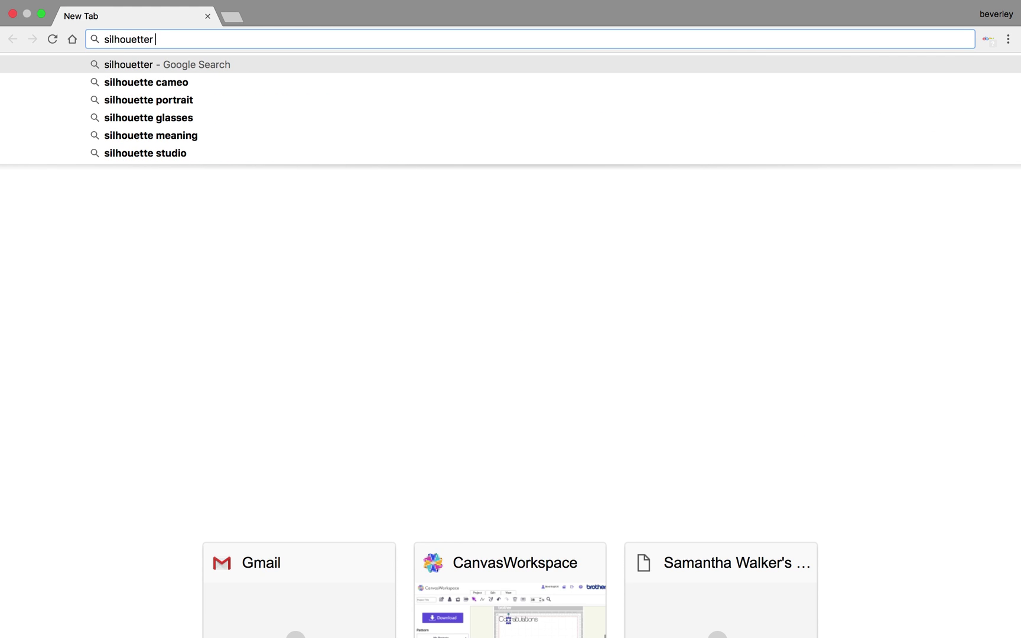
text(coral)
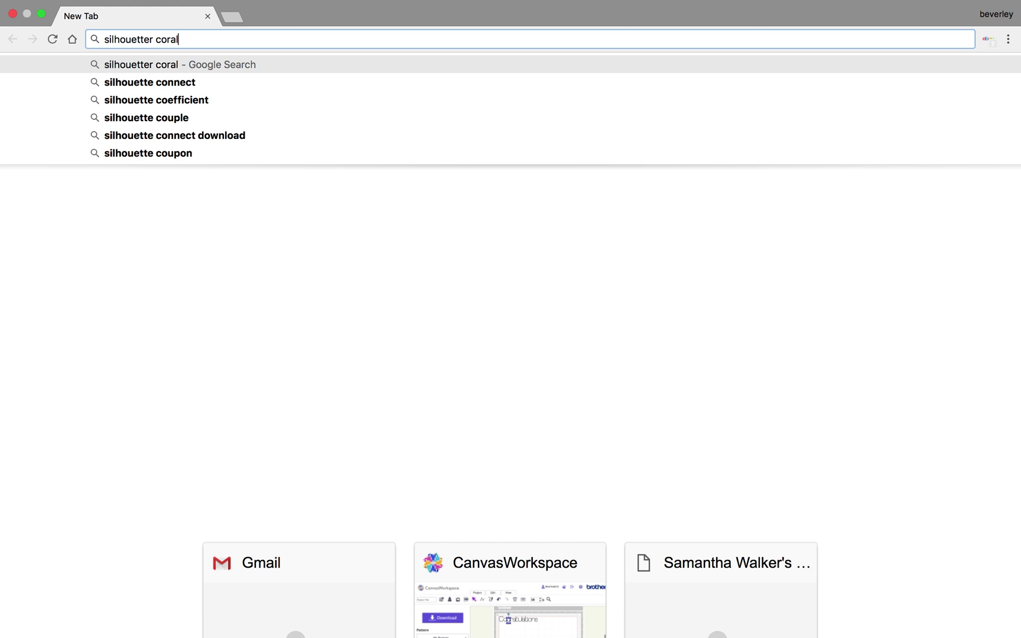
key(Return)
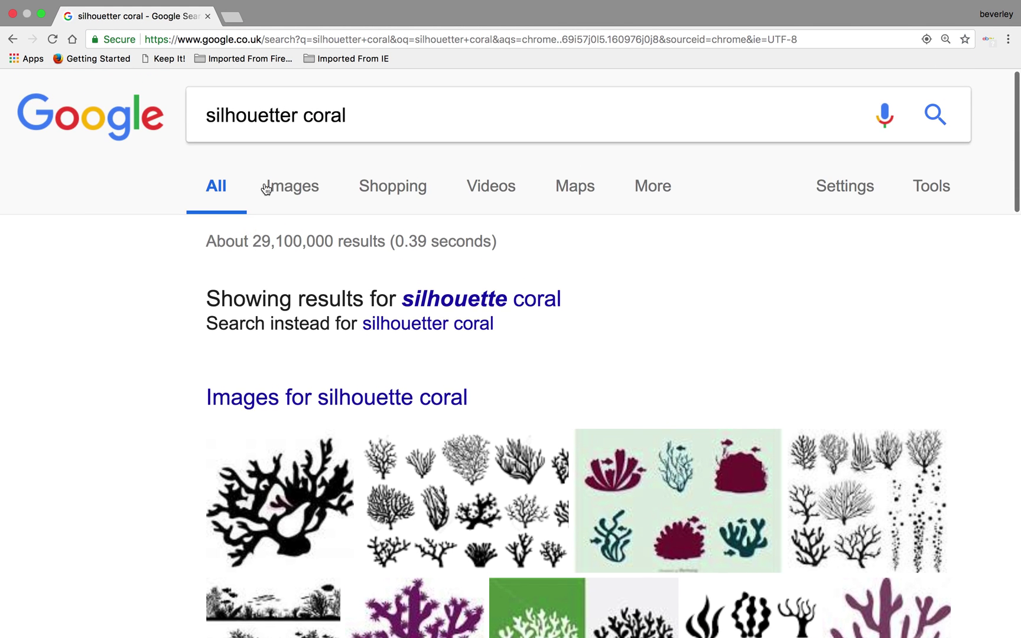
Switch to Google Images and scroll through the silhouette coral pictures
click(292, 190)
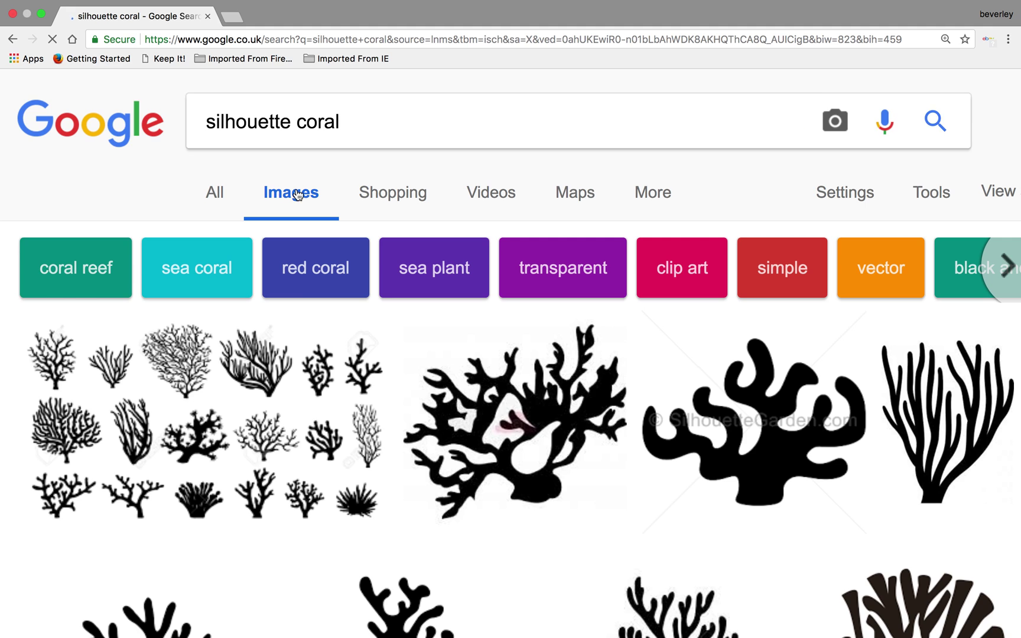
scroll(299, 195, down, 5)
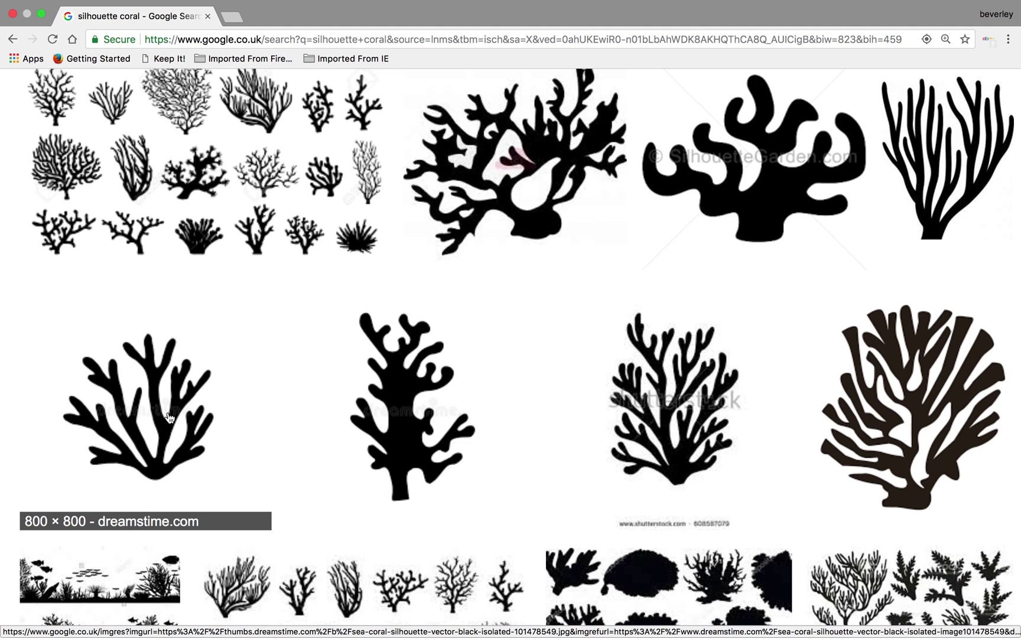
scroll(169, 418, down, 1)
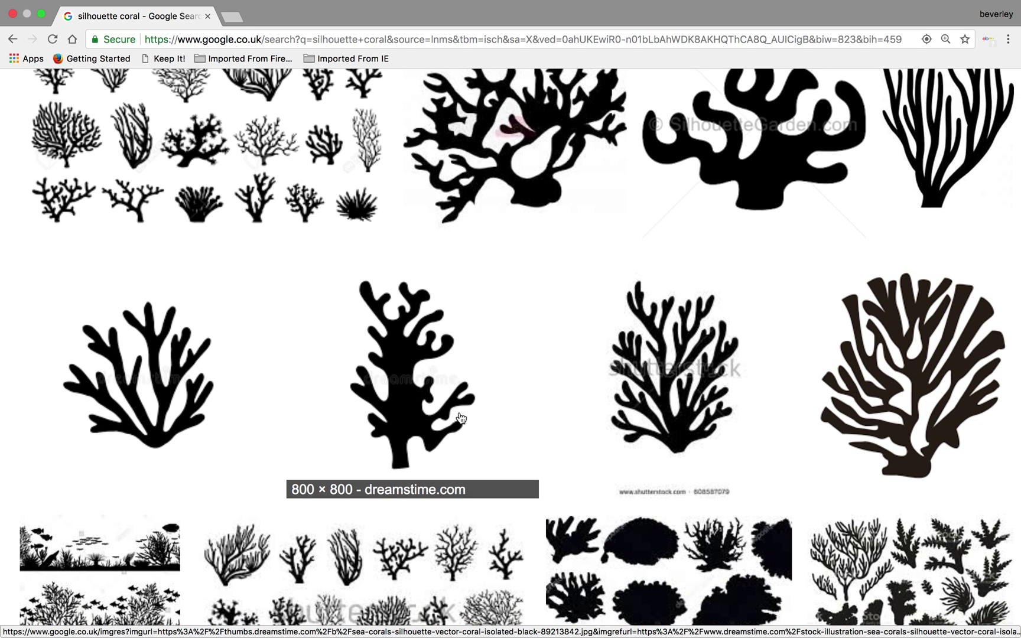
scroll(521, 444, down, 5)
scroll(523, 446, down, 2)
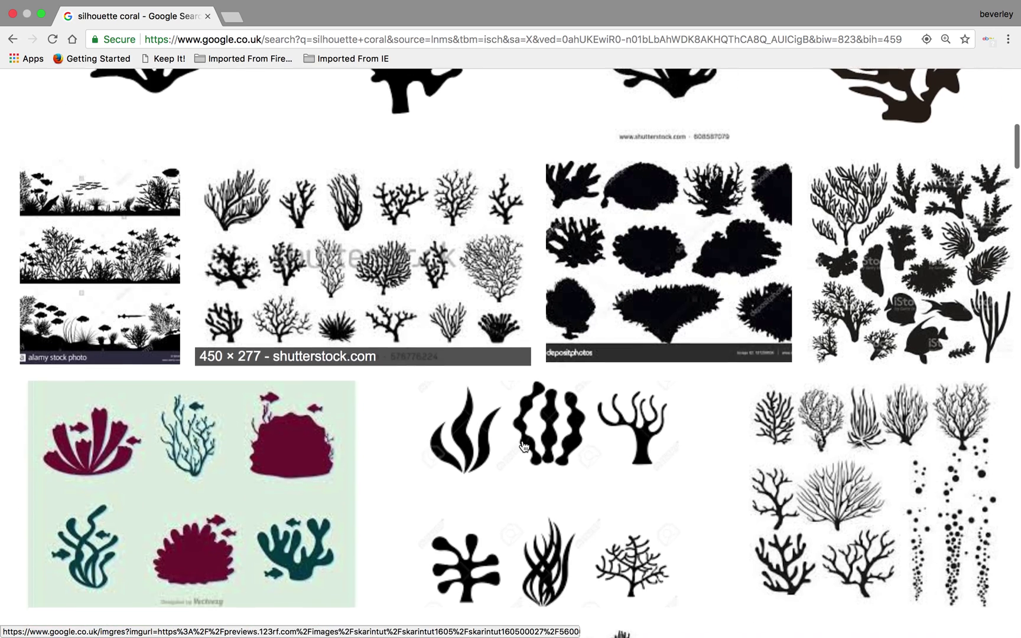
scroll(689, 437, down, 3)
scroll(688, 437, down, 6)
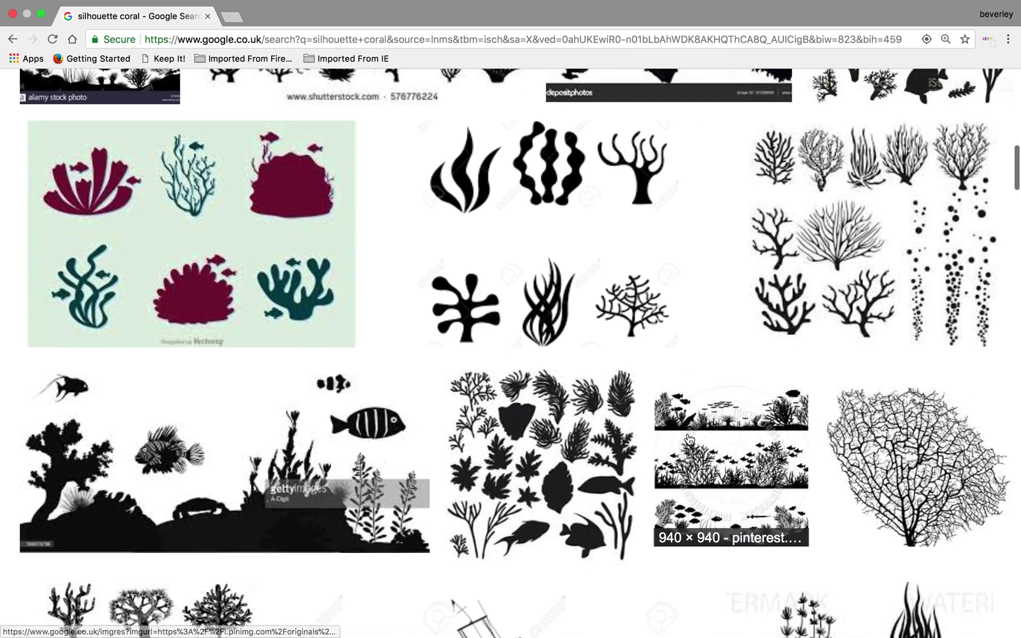
scroll(688, 438, down, 4)
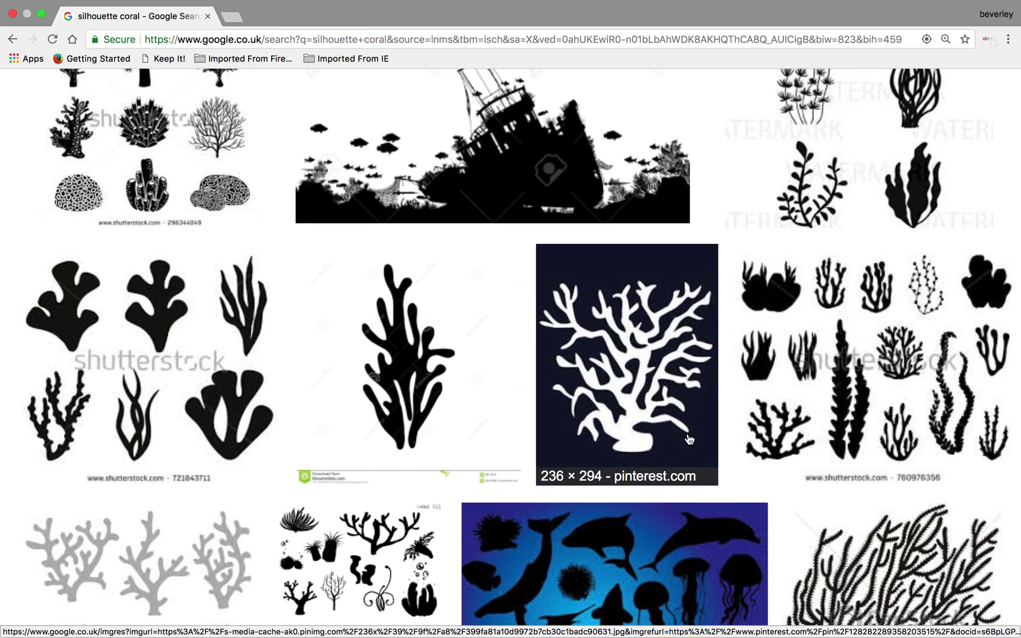
scroll(688, 439, up, 15)
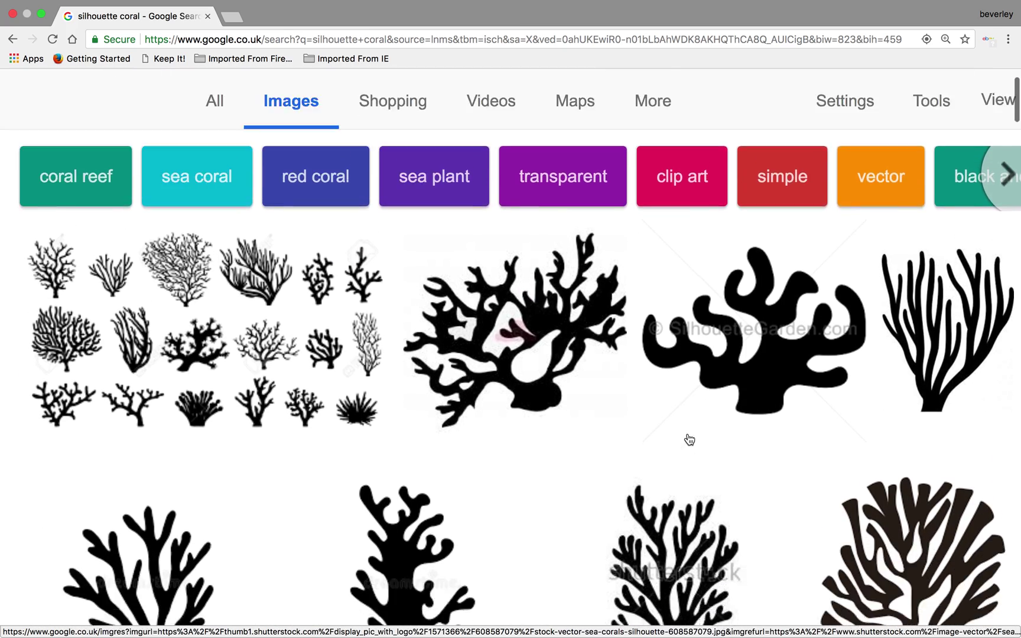
scroll(689, 440, down, 3)
Save the dreamstime coral silhouette to the Desktop as coral.png and exit full screen
right_click(163, 387)
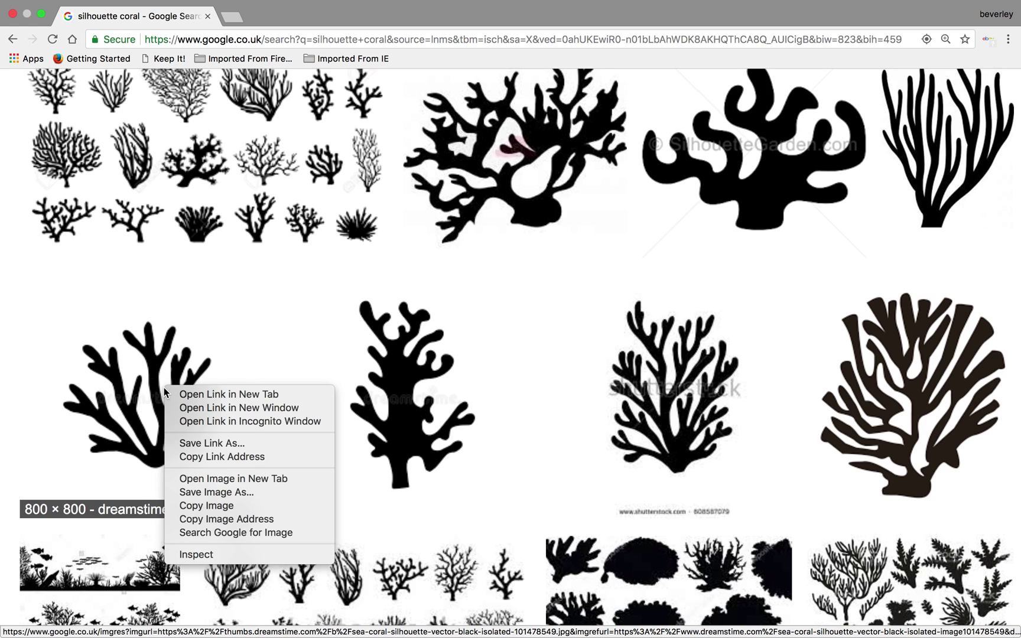
click(196, 492)
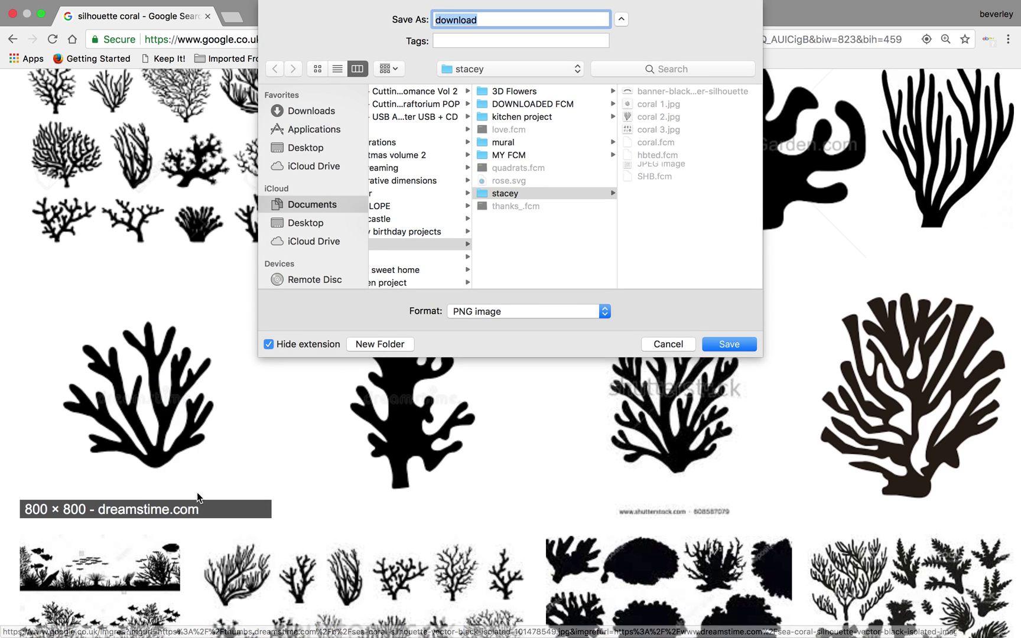
click(310, 223)
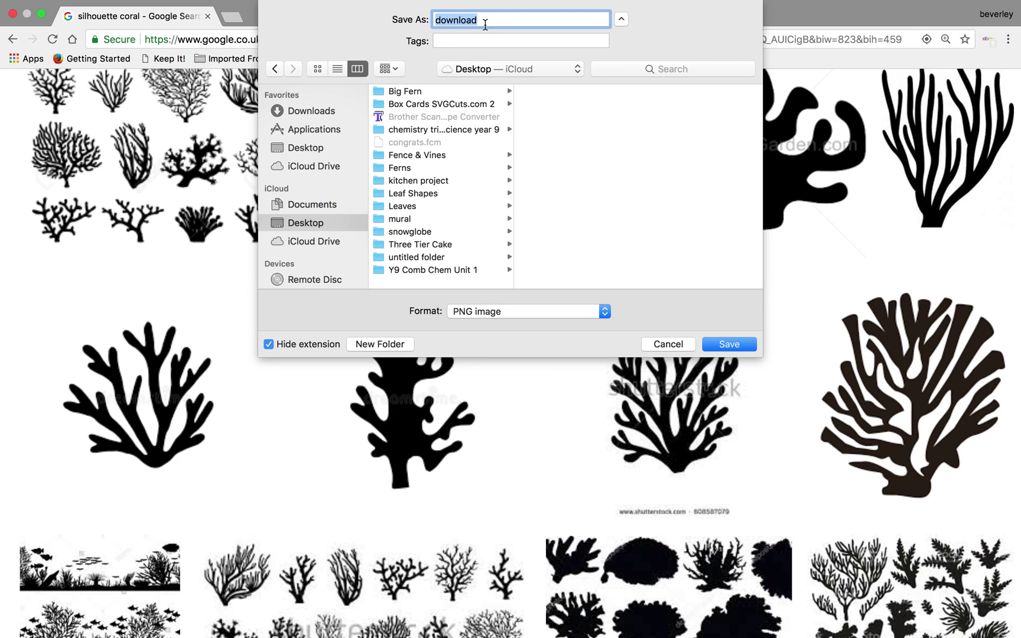
text(coral)
click(728, 344)
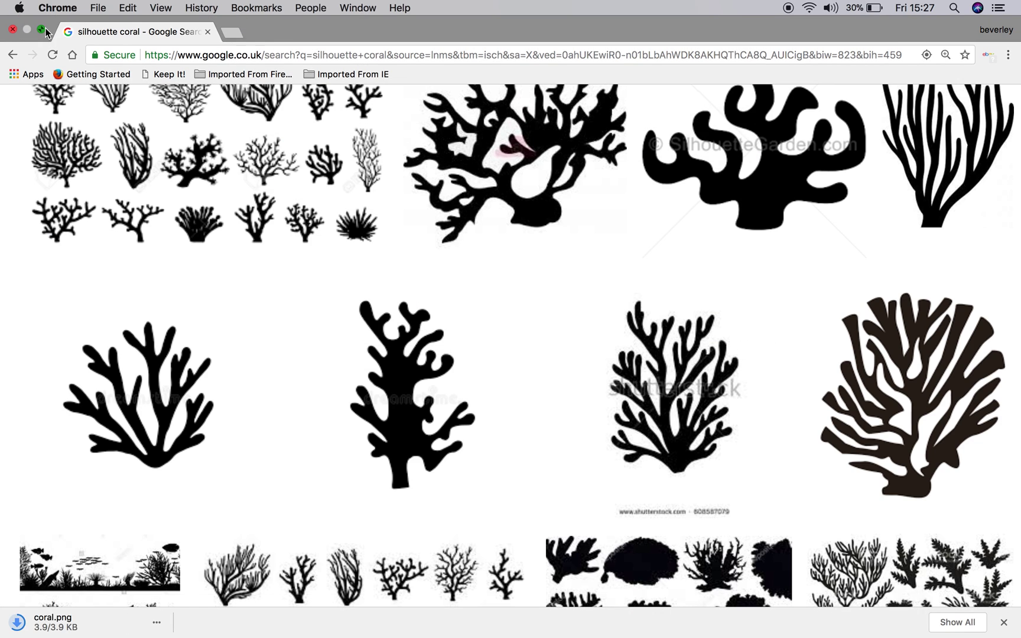
click(40, 28)
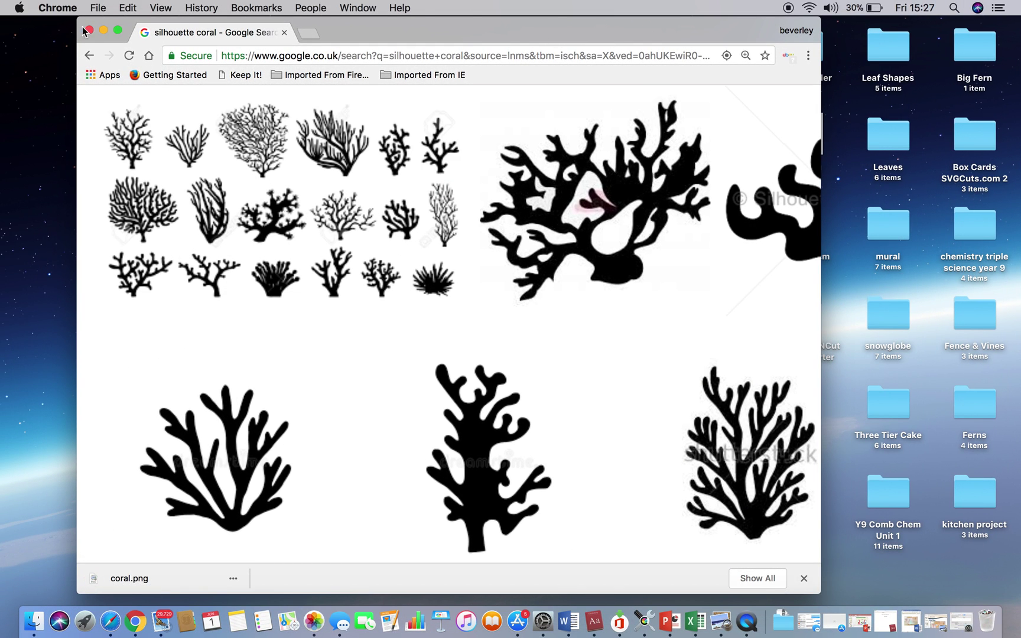
Minimize Chrome to check coral.png on the Desktop, then restore Chrome with a new tab
click(102, 31)
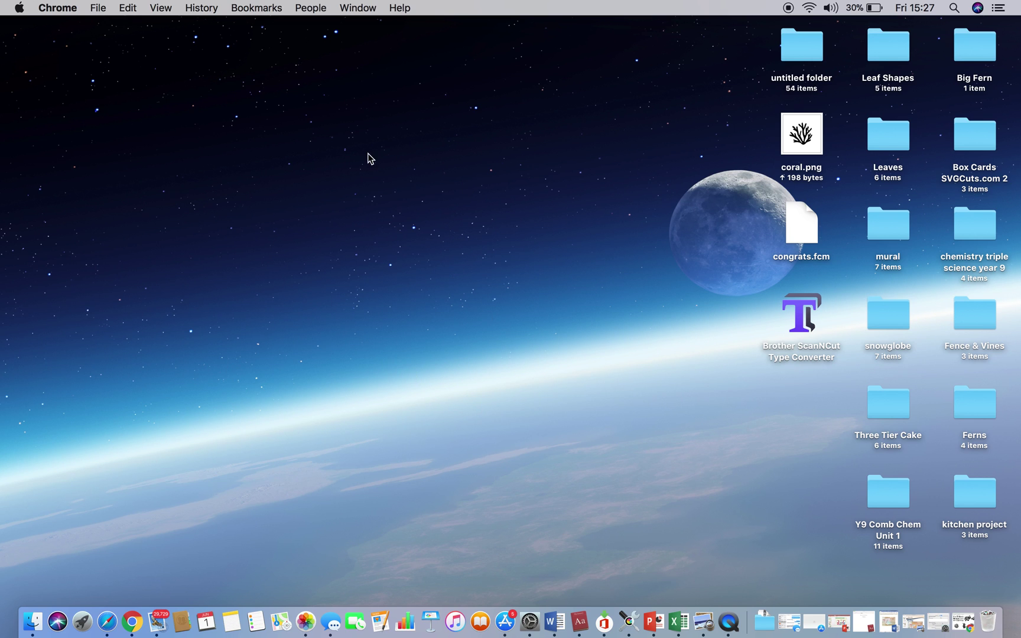
click(133, 623)
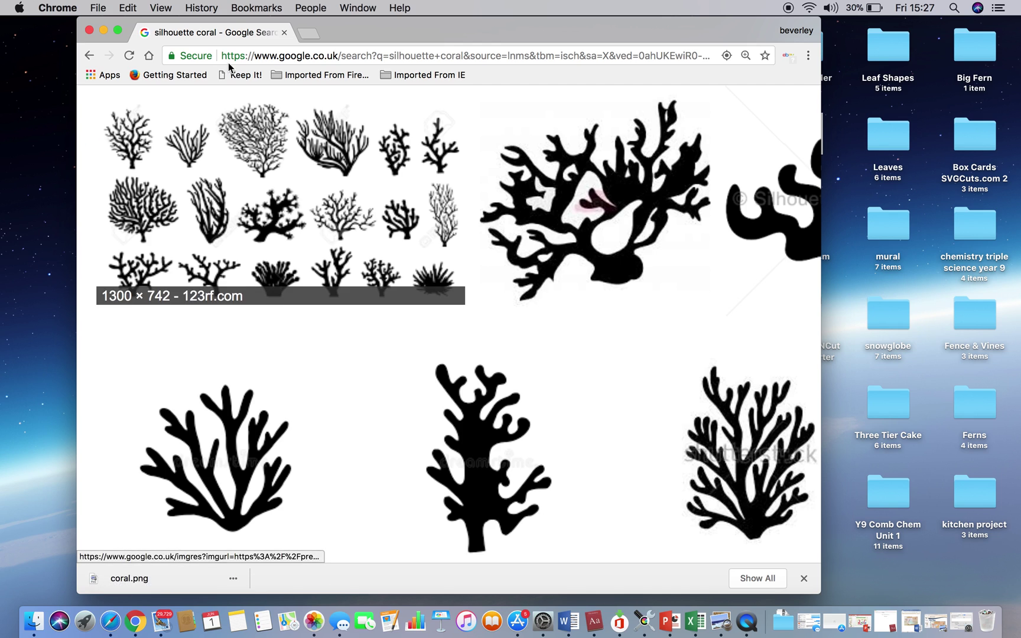
click(308, 34)
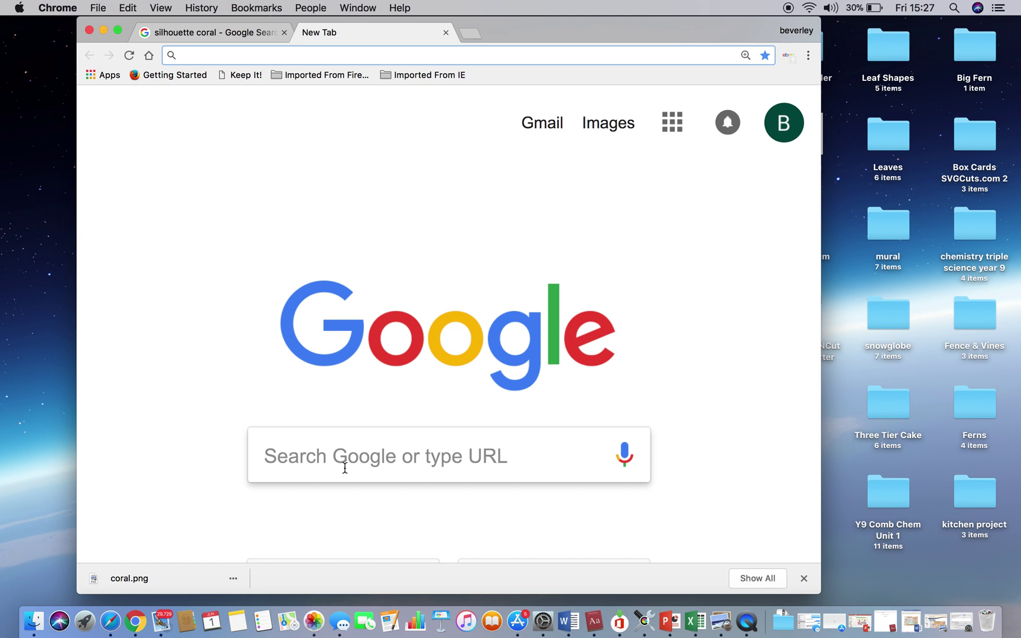
Load canvasworkspace.brother.com in full-screen Chrome and zoom the blank mat to 50%
click(341, 471)
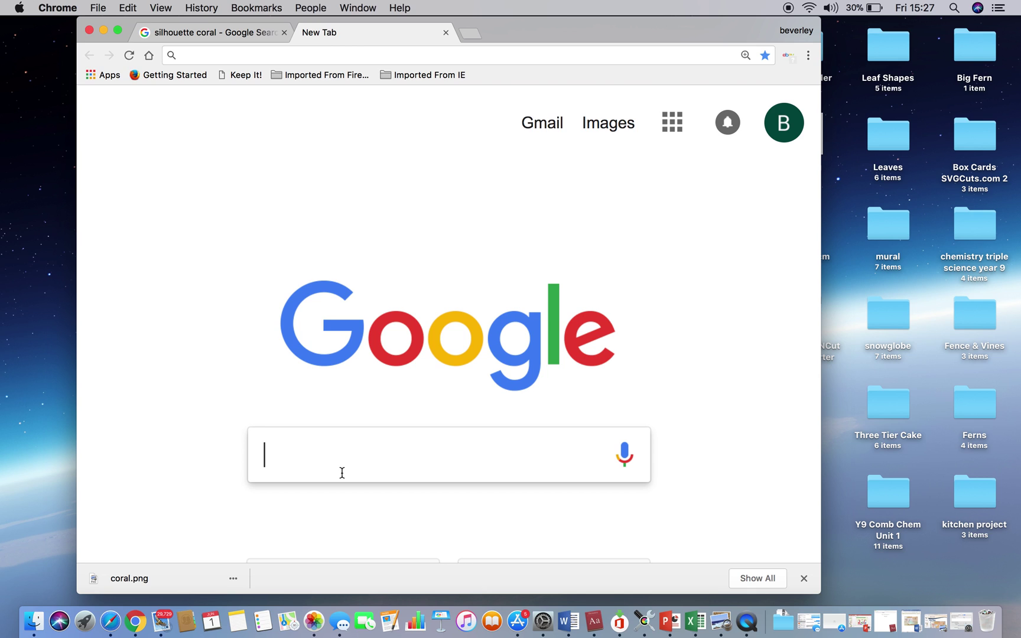
text(can)
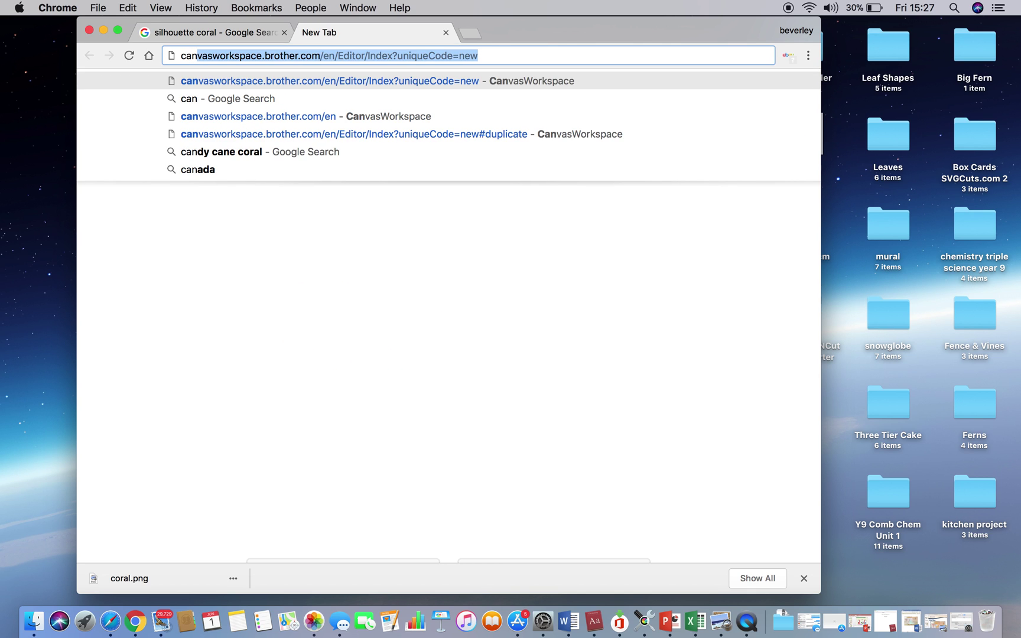
key(Return)
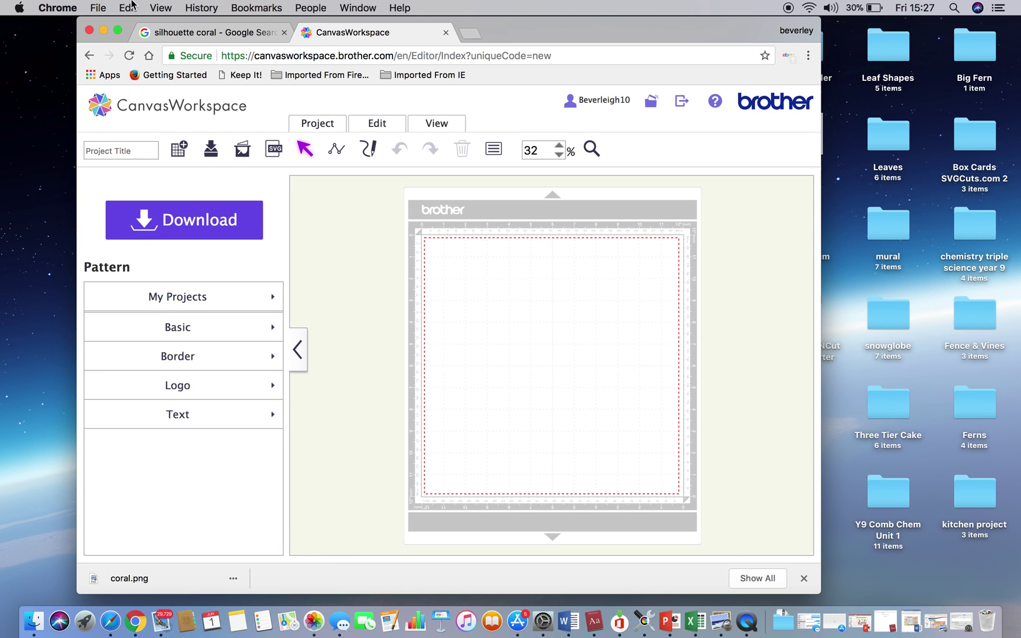
click(118, 30)
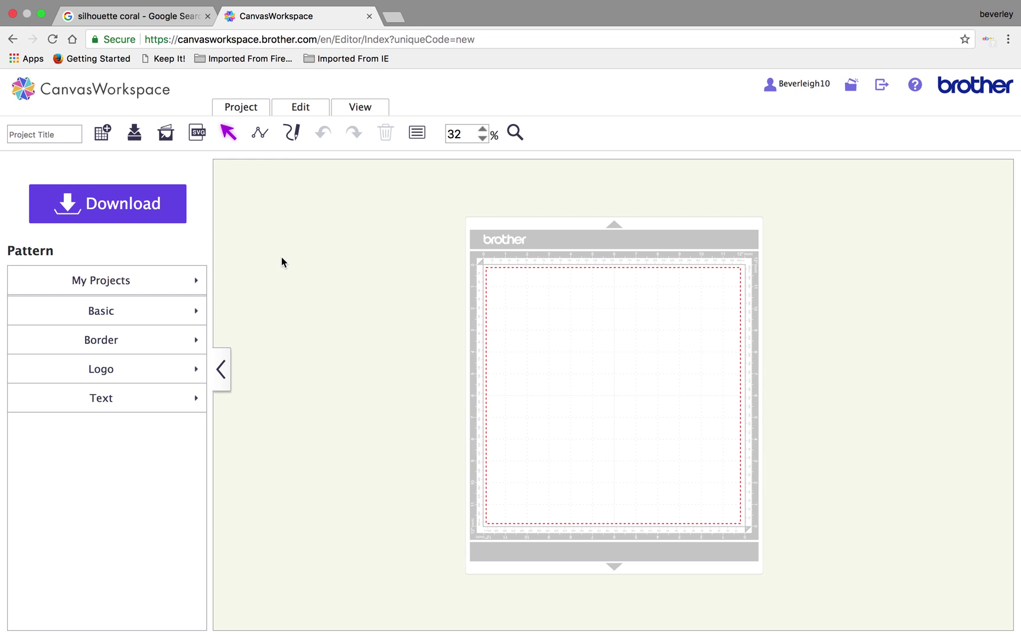
click(483, 129)
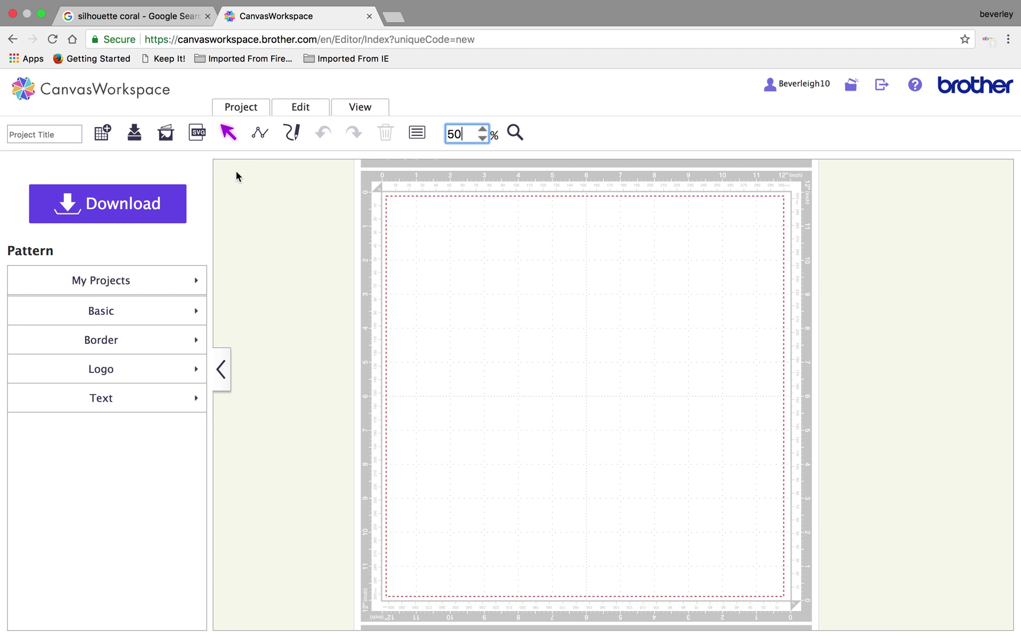
Start Image Tracing and load coral.png from the Desktop as the picture to trace
click(166, 135)
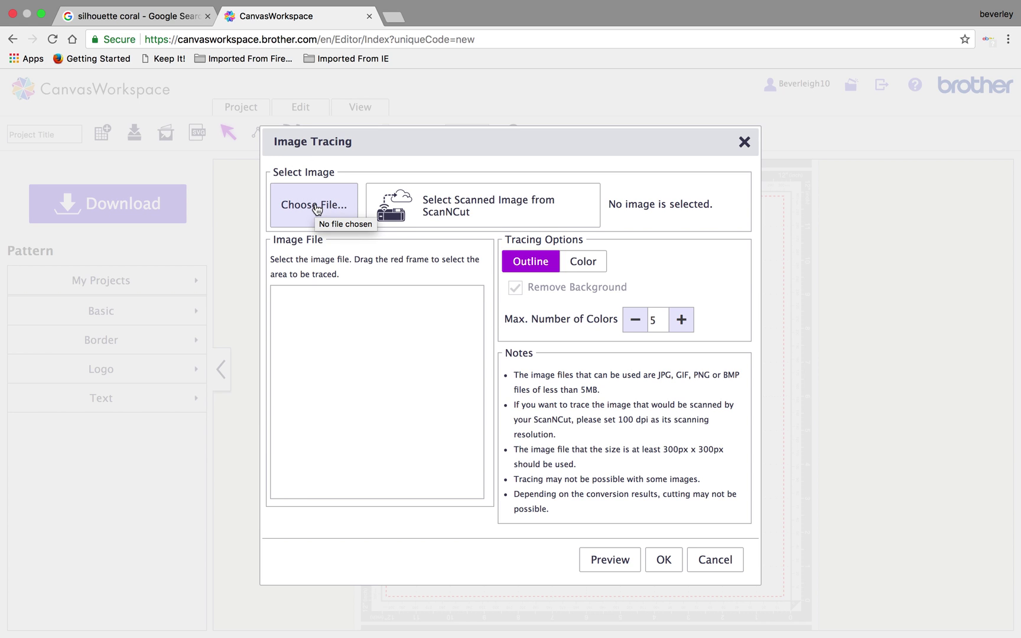
click(316, 207)
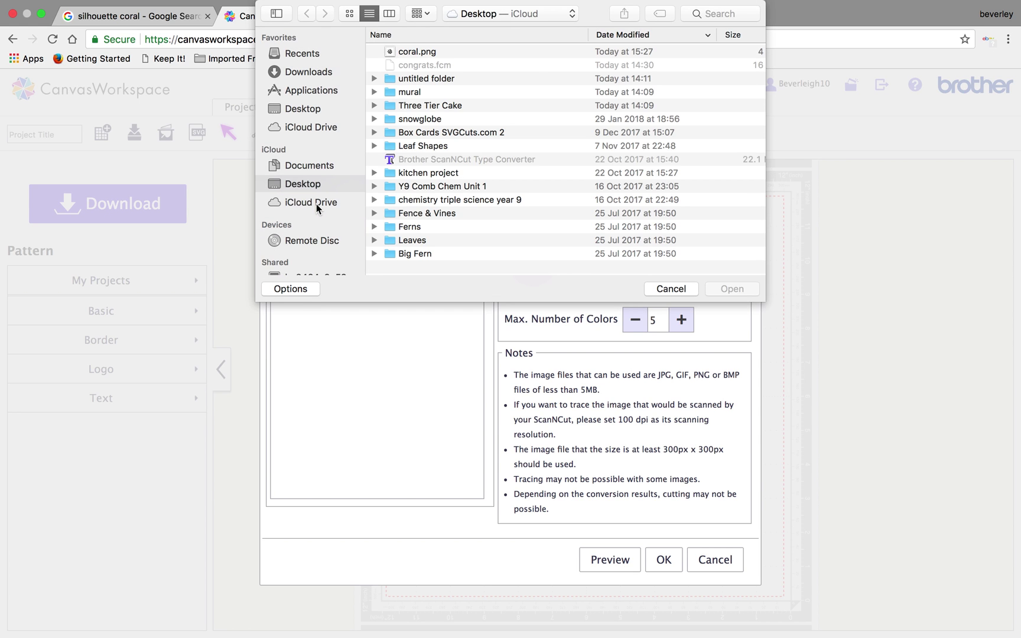
click(430, 53)
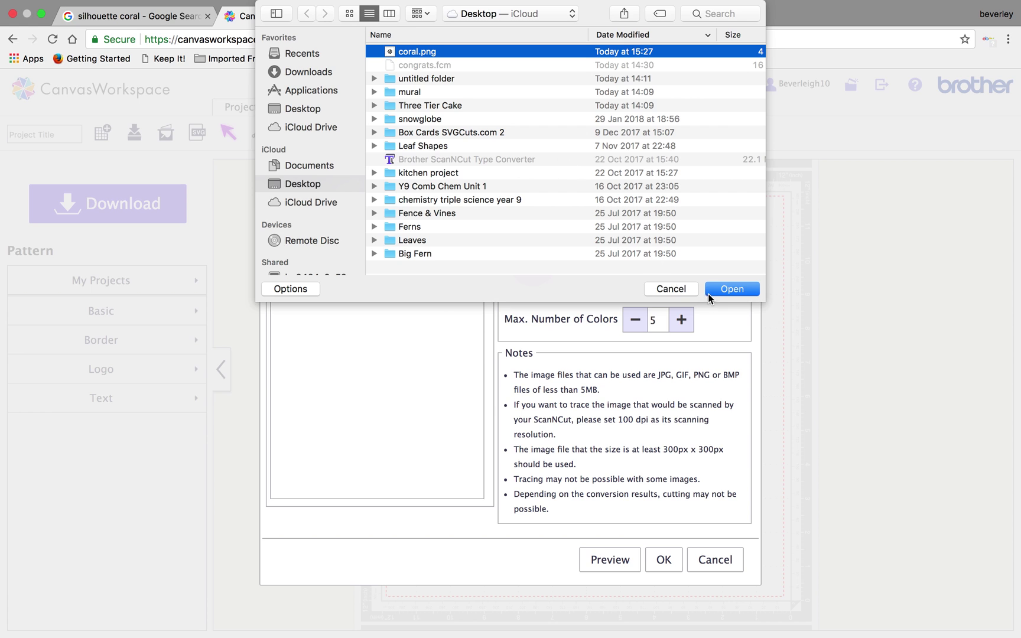
click(735, 291)
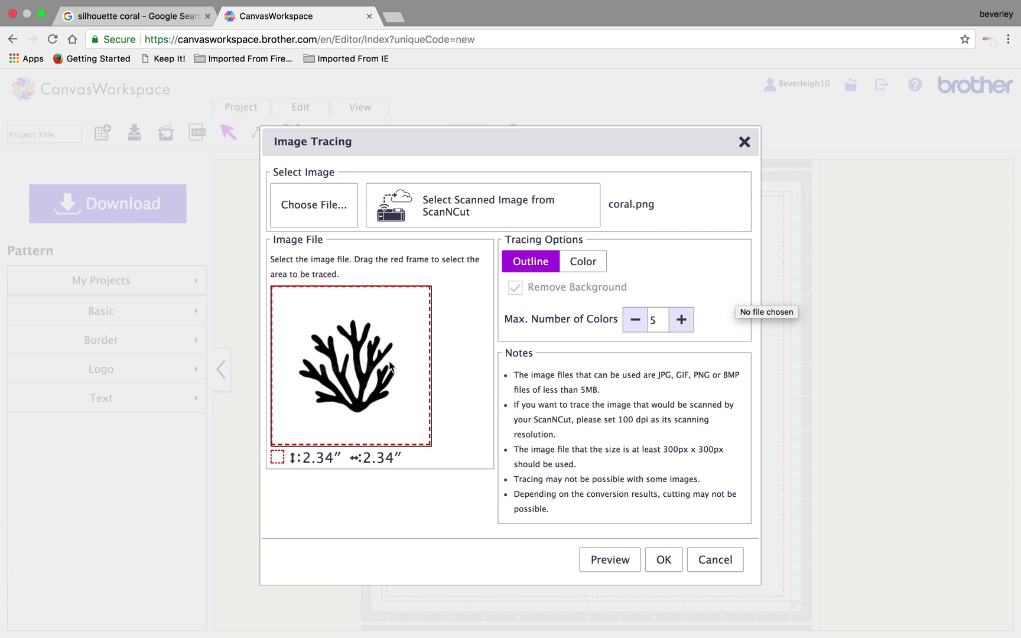
Tighten the tracing frame to 1.70″ × 1.70″ around the coral, preview, and accept
drag(422, 442, 407, 417)
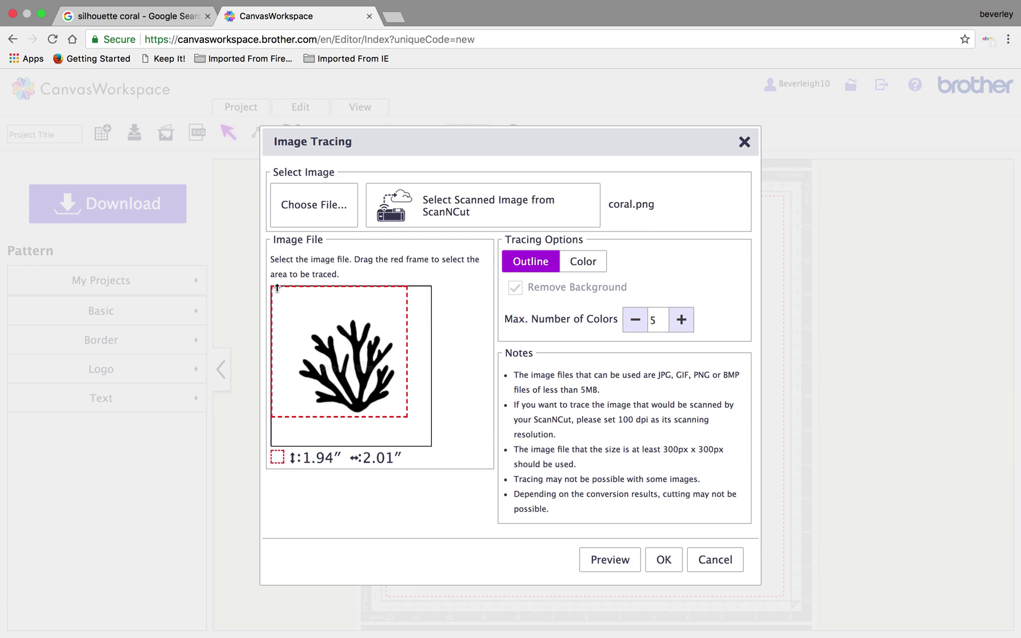
drag(273, 289, 285, 296)
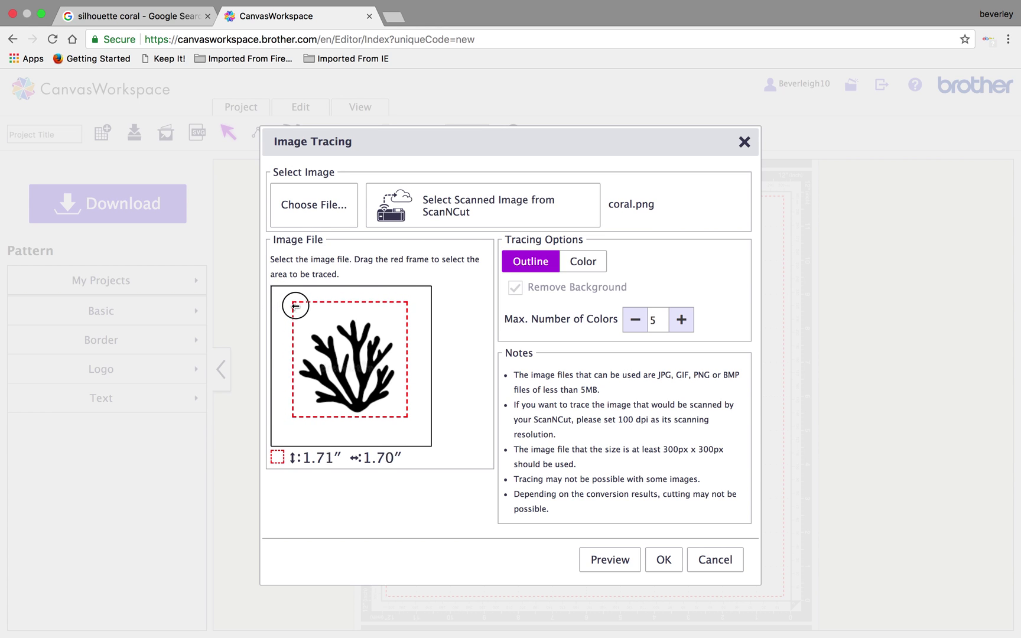
drag(295, 305, 296, 308)
click(601, 563)
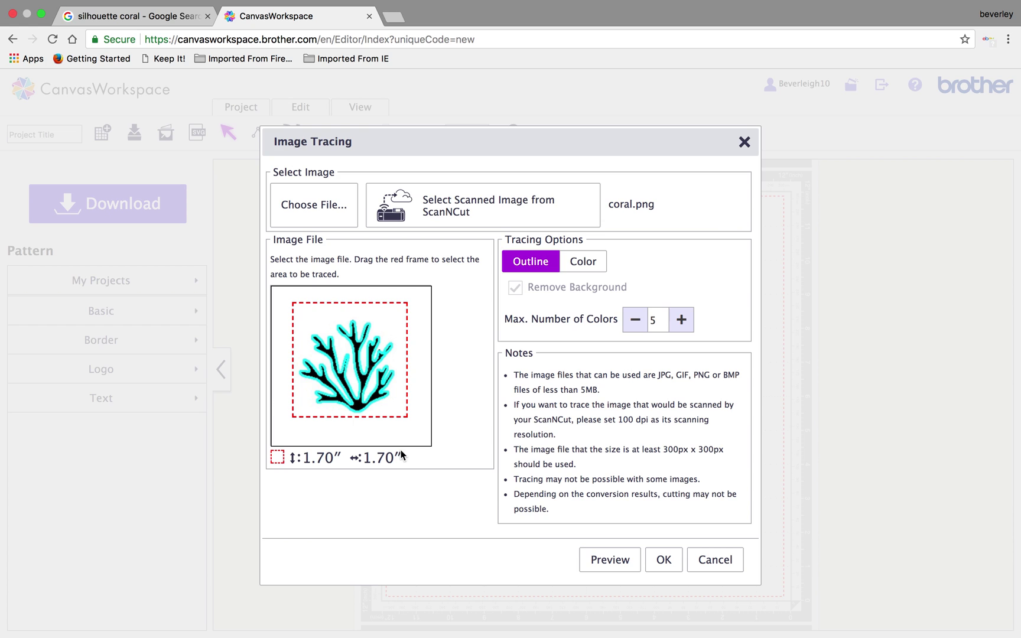
click(666, 562)
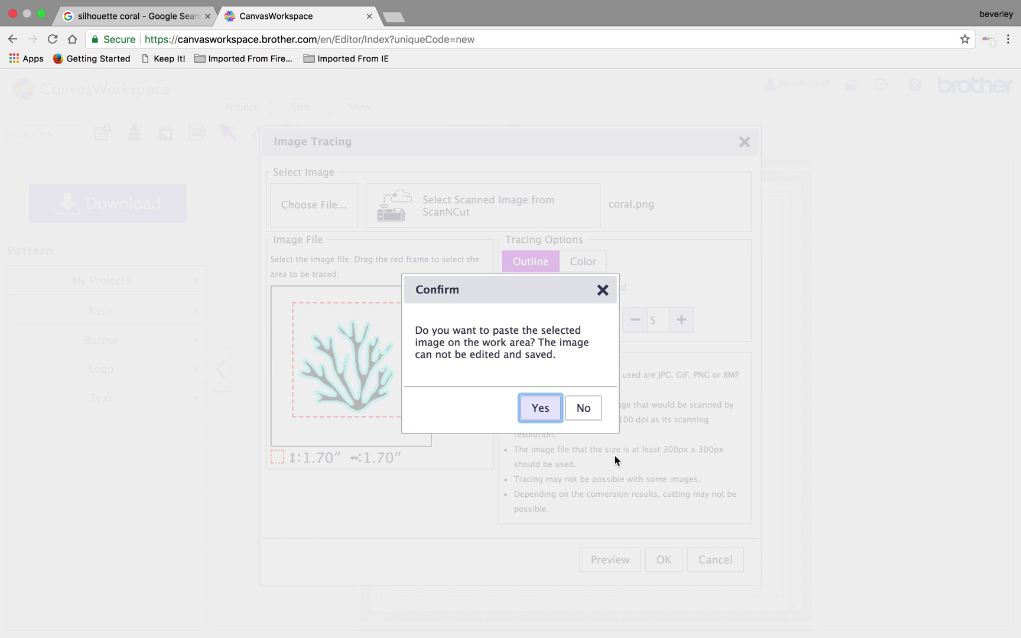
Place the trace without the image and scale the coral proportionally to 3.35″ × 3.49″
click(584, 406)
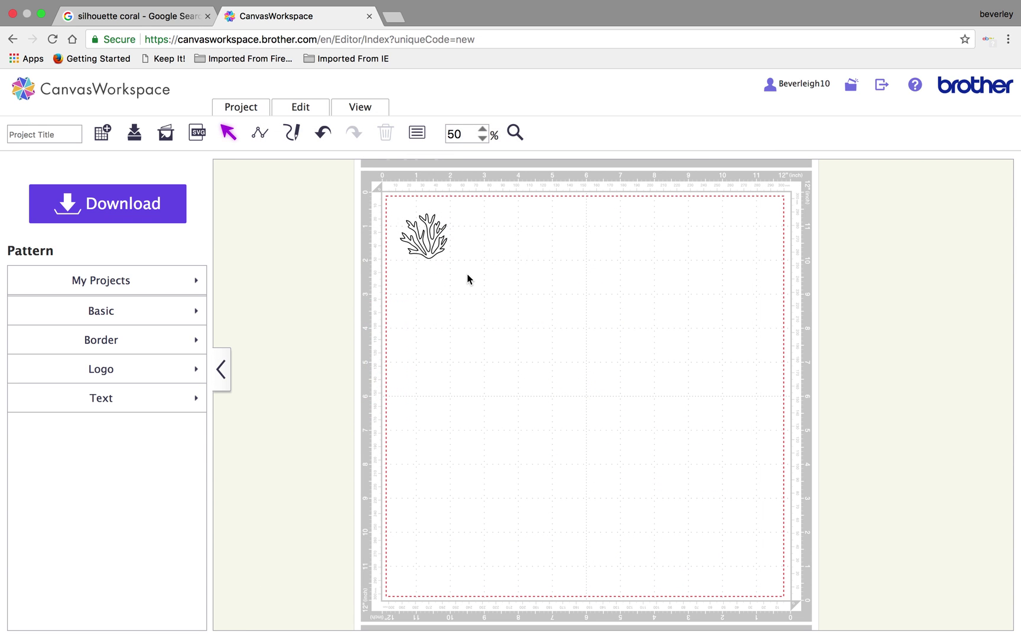
click(431, 237)
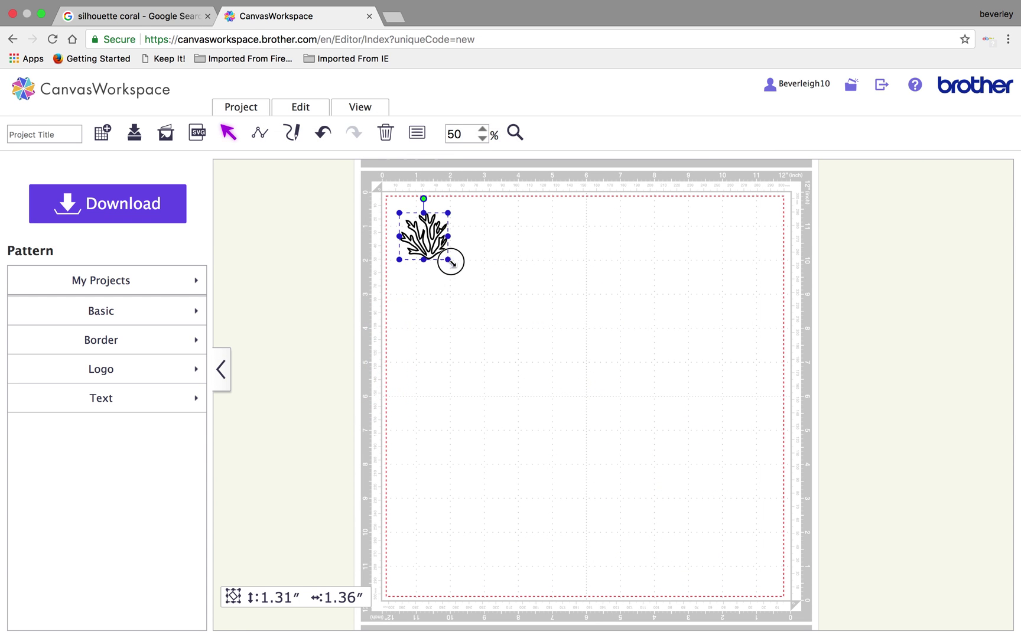
drag(451, 264, 494, 334)
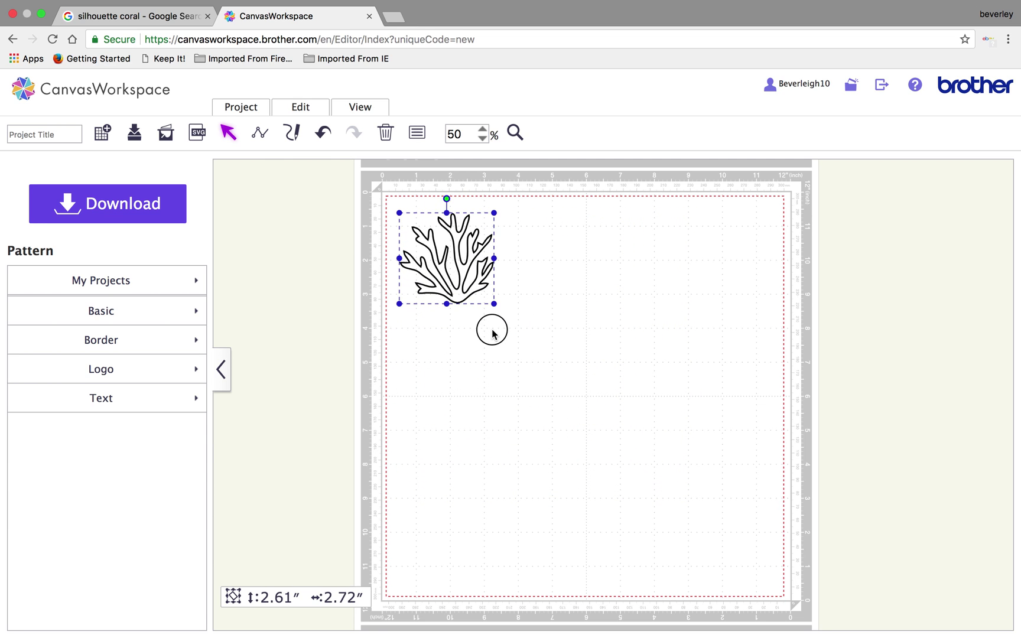
drag(447, 304, 459, 381)
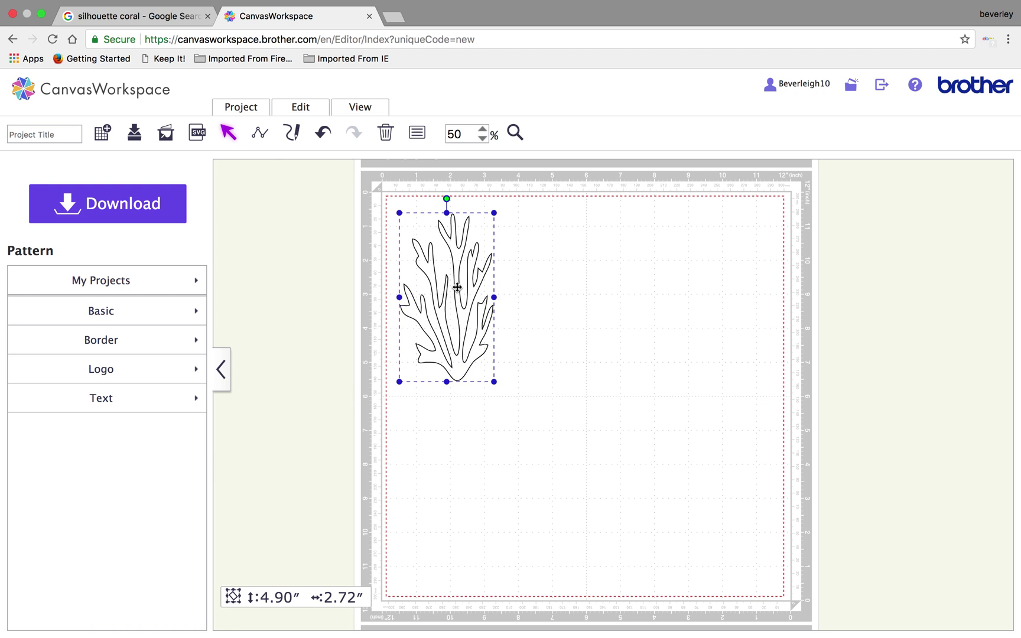
drag(494, 297, 549, 297)
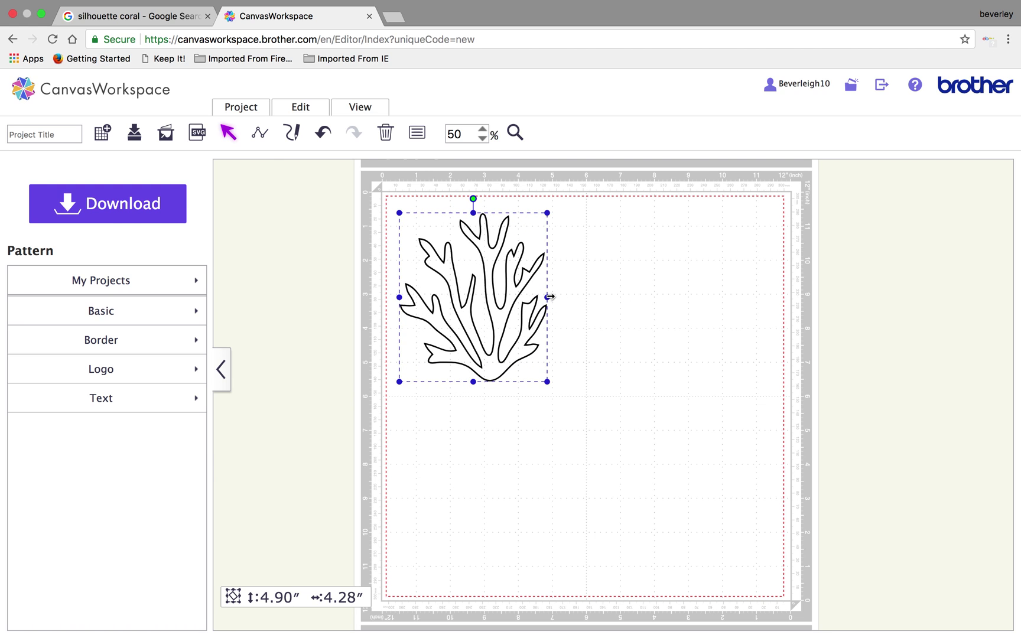
click(323, 132)
click(322, 133)
click(323, 133)
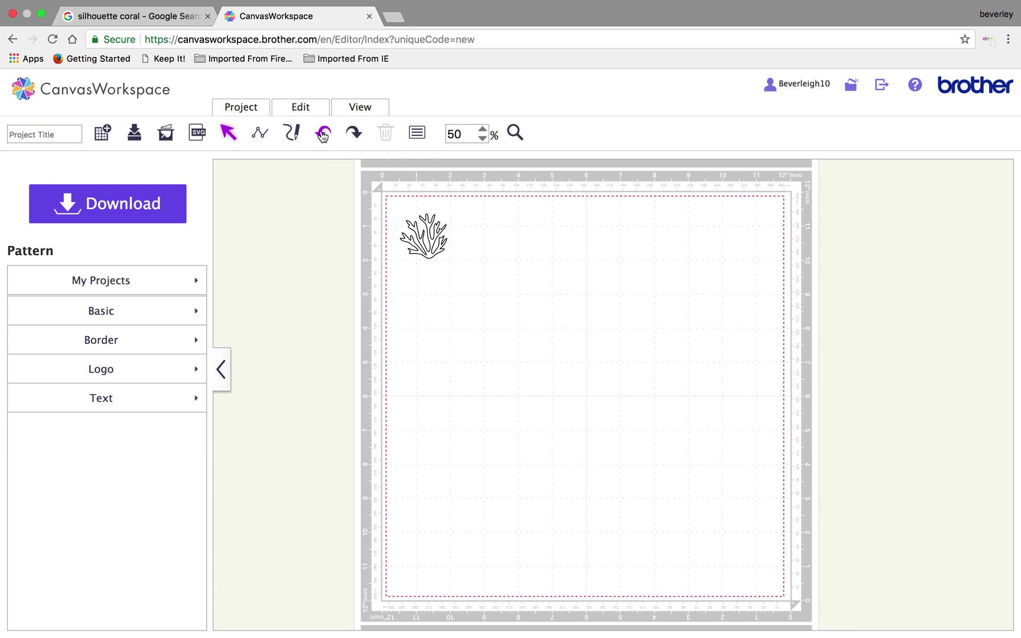
click(416, 222)
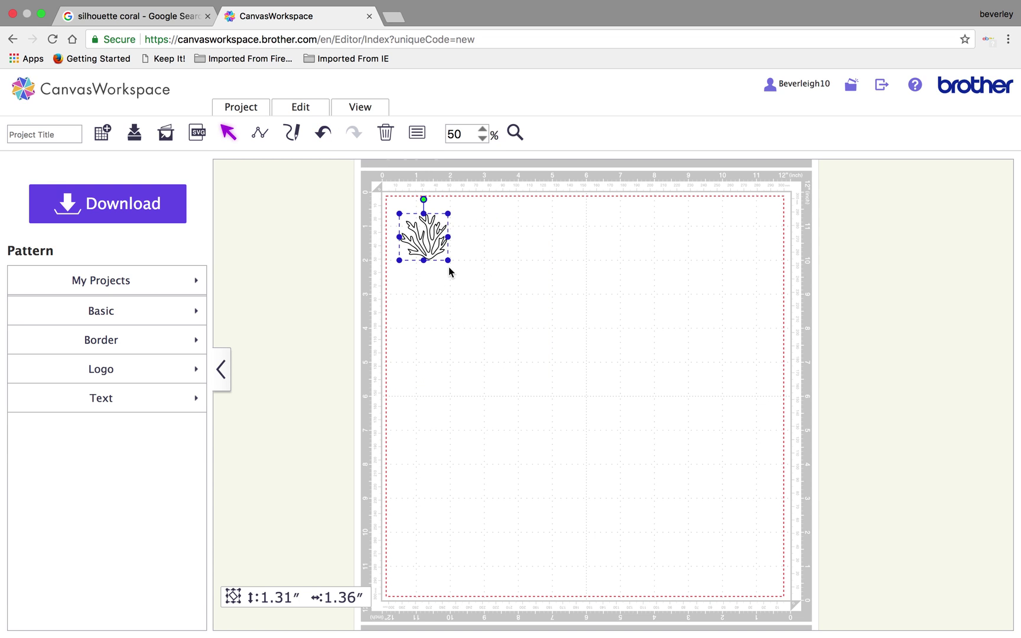
drag(449, 261, 520, 329)
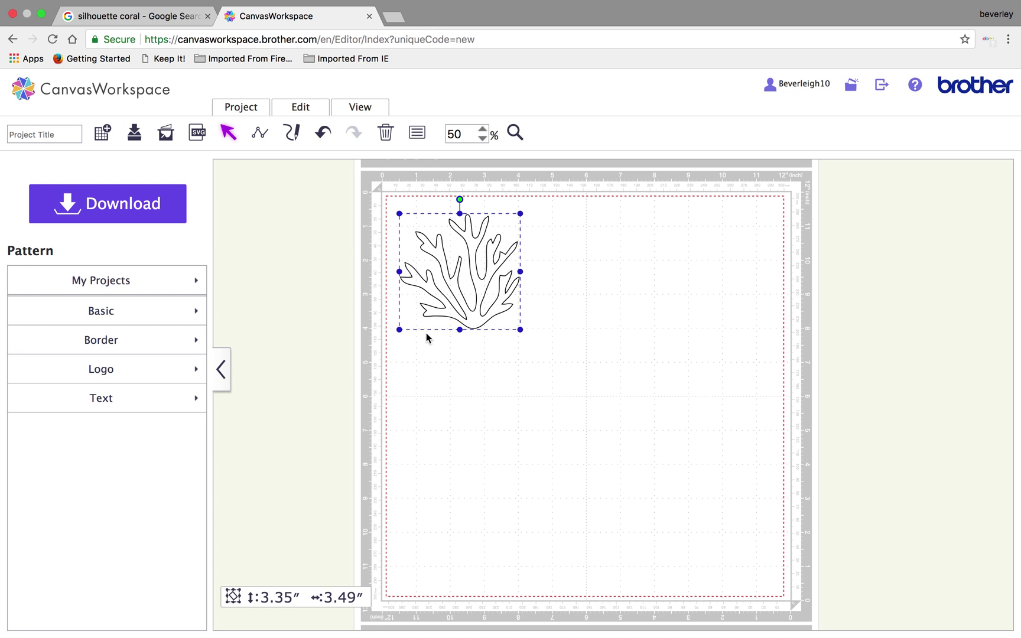
Set the coral's fill colour to light pink in the Properties panel, then close it
click(360, 112)
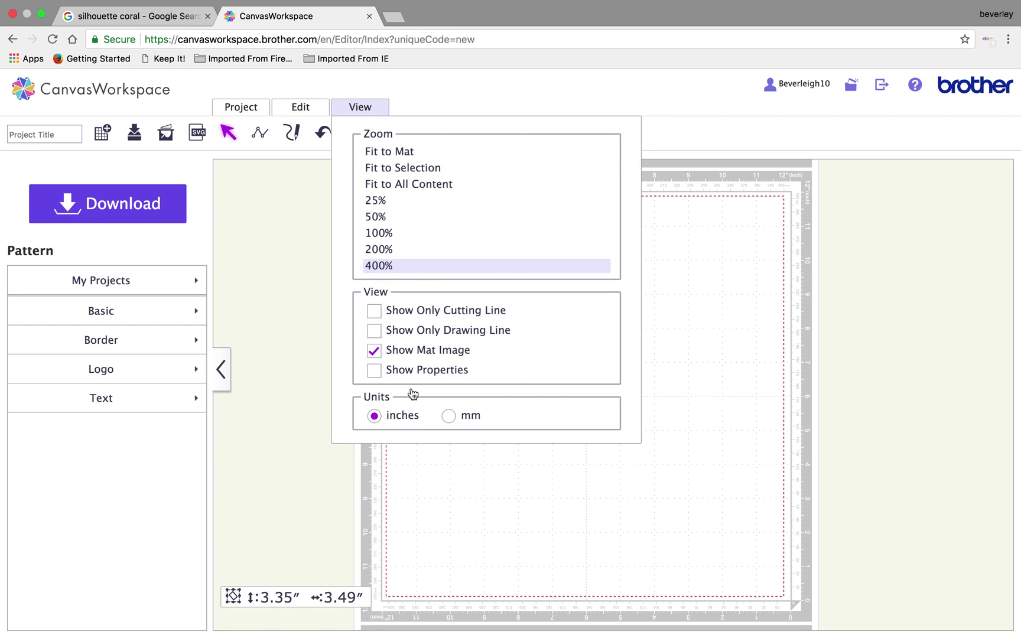
click(372, 111)
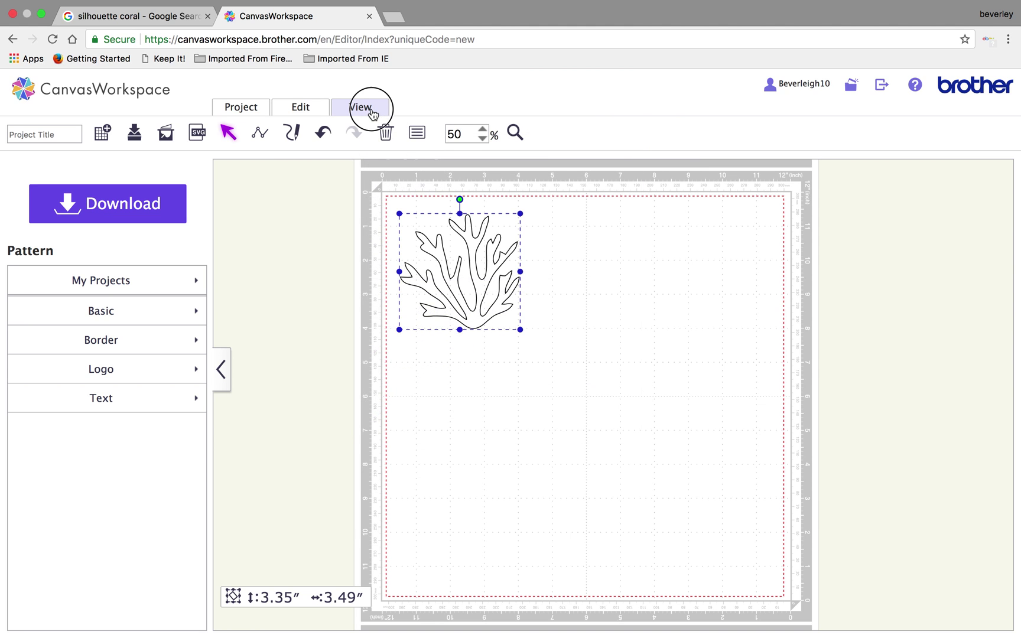
click(372, 111)
click(440, 371)
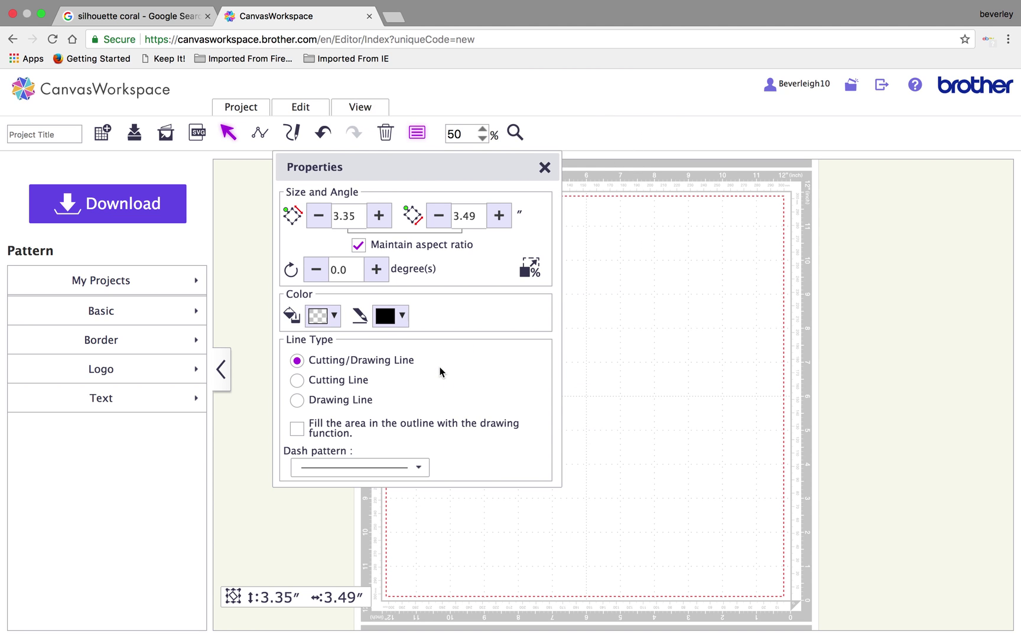
click(334, 314)
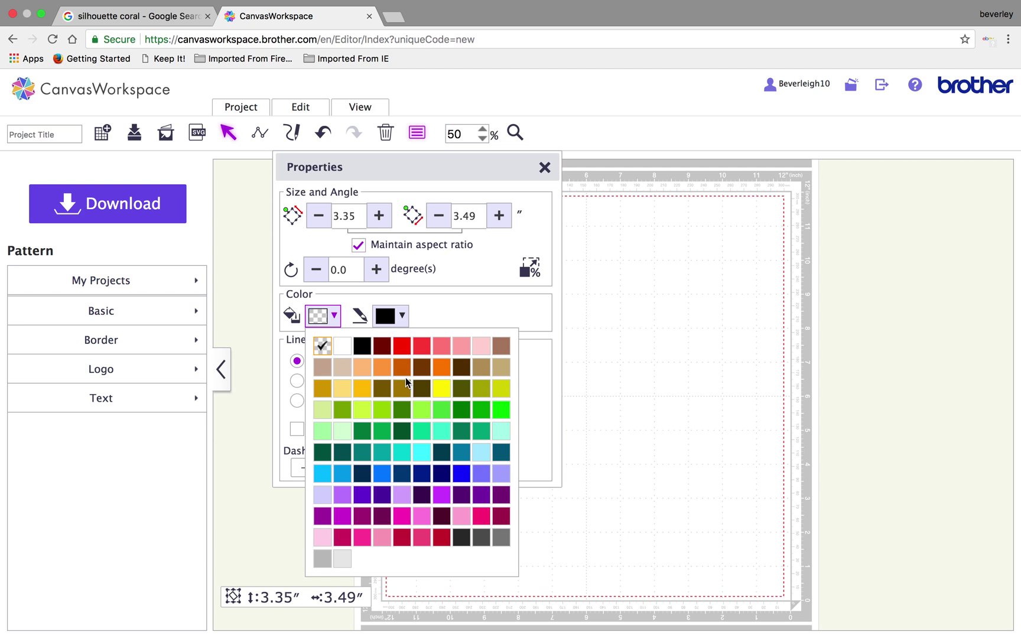
click(461, 346)
click(645, 314)
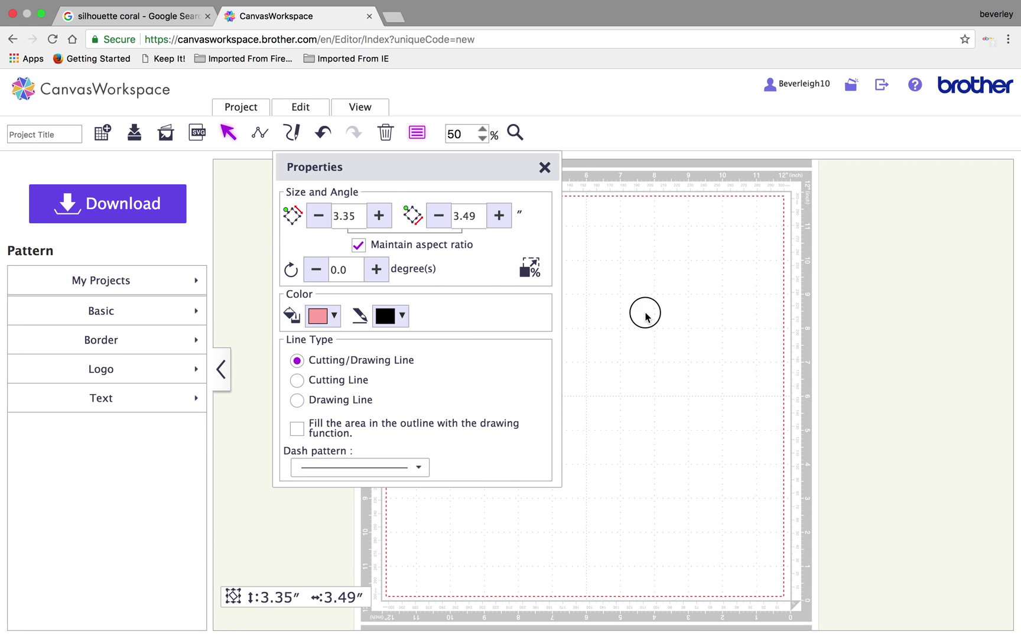
click(544, 167)
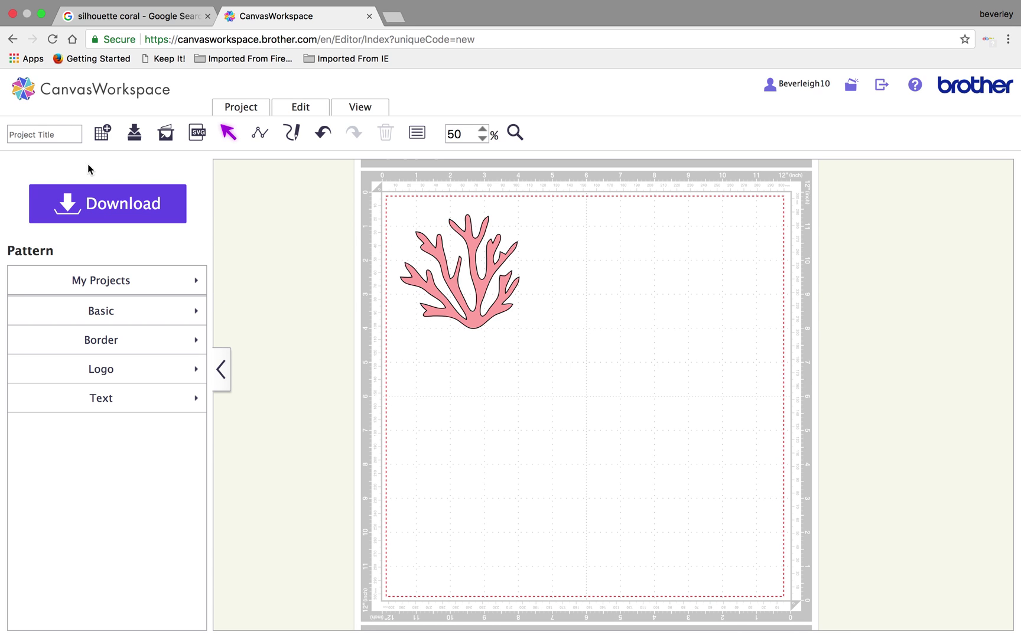
Enter 'coral 1' as the project title, save, and dismiss the confirmation
click(45, 134)
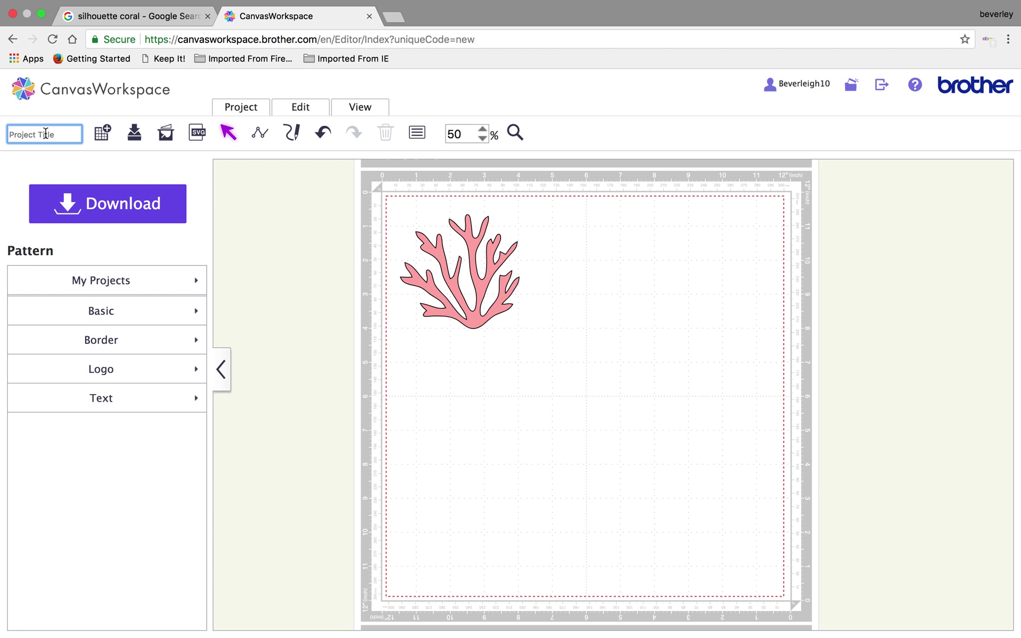
text(co)
key(BackSpace)
text(oral 1)
click(134, 137)
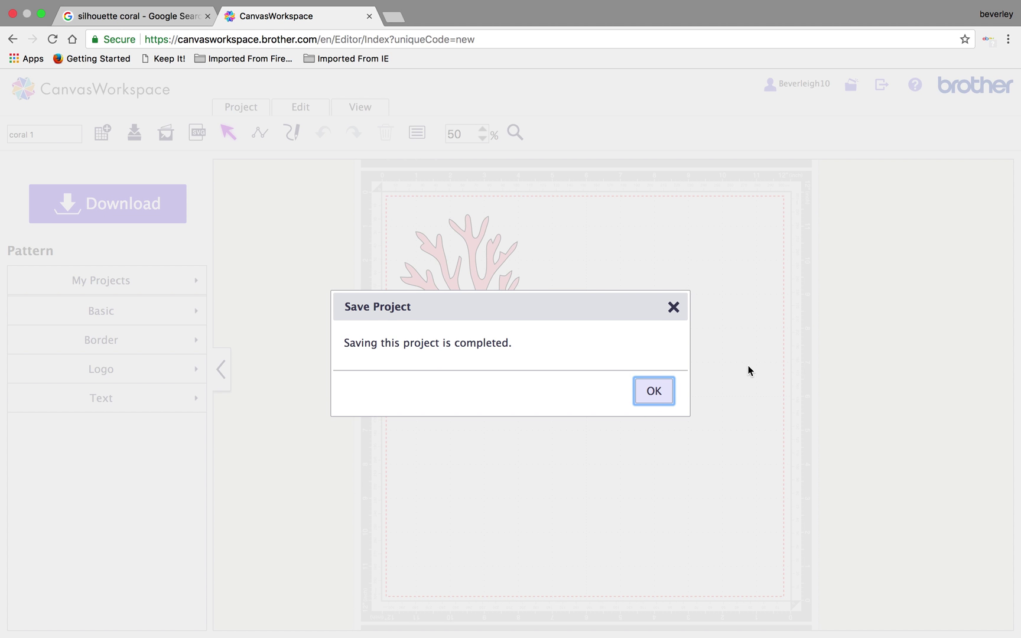
click(657, 394)
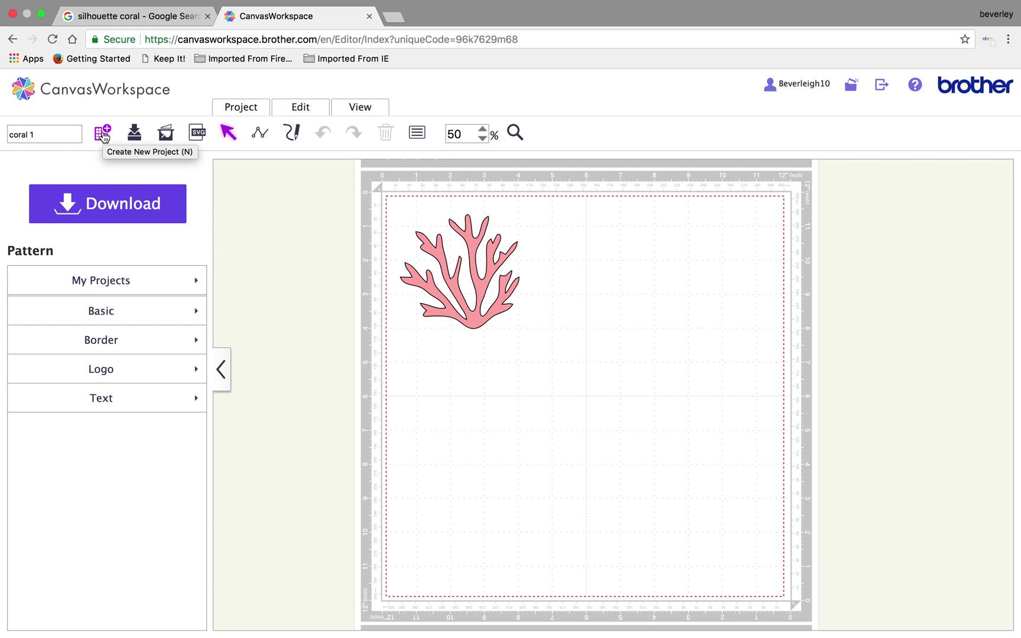
Show the My Projects list, with the pink coral design as the first thumbnail
click(140, 278)
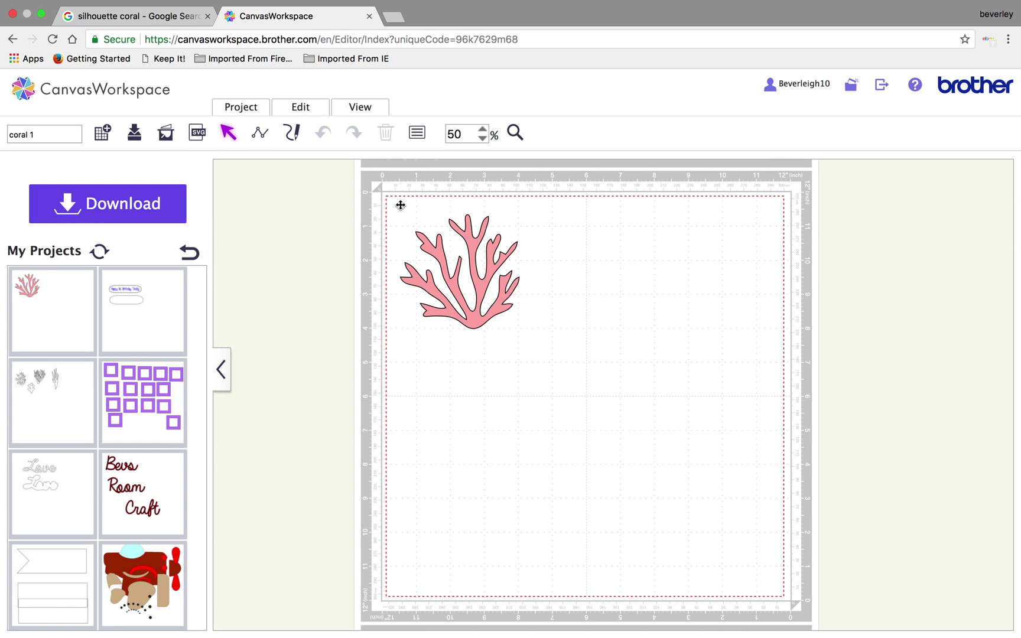
Display only the coral's cutting line and bring up the download options for coral_1.fcm
click(365, 109)
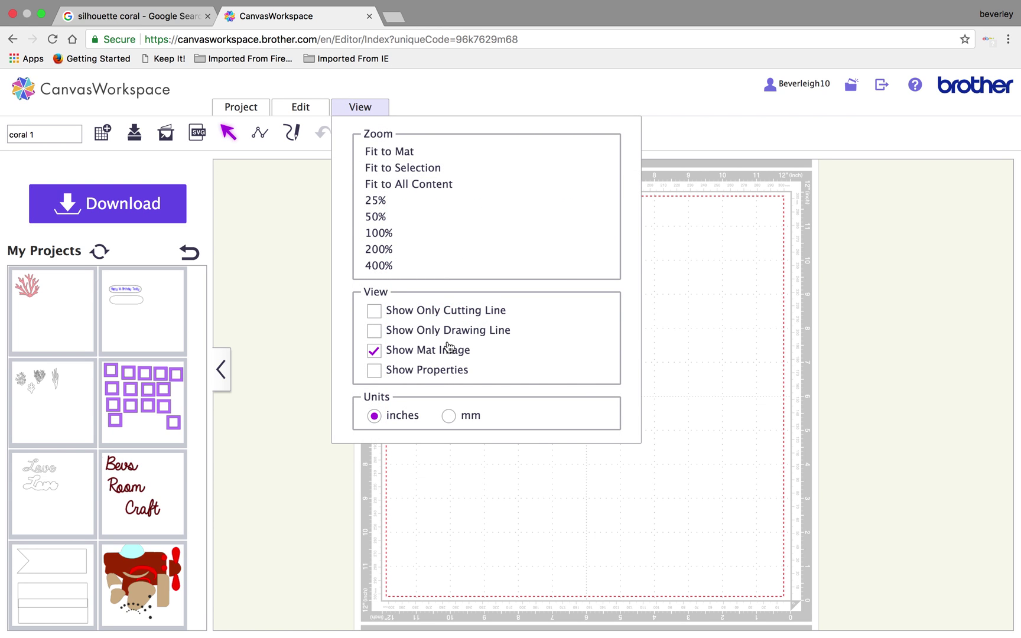
click(451, 310)
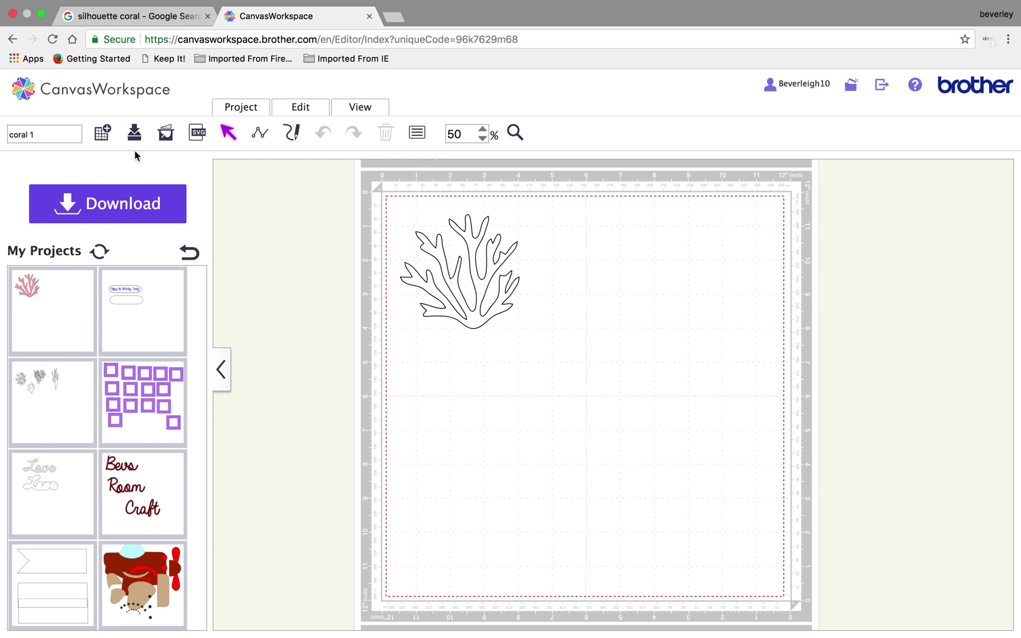
click(54, 134)
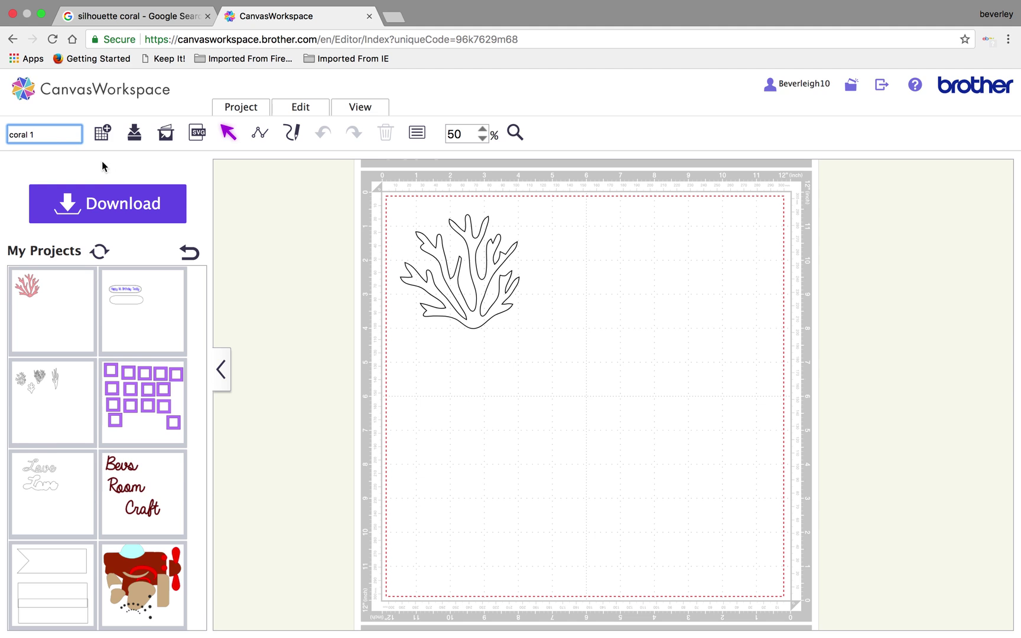
click(113, 212)
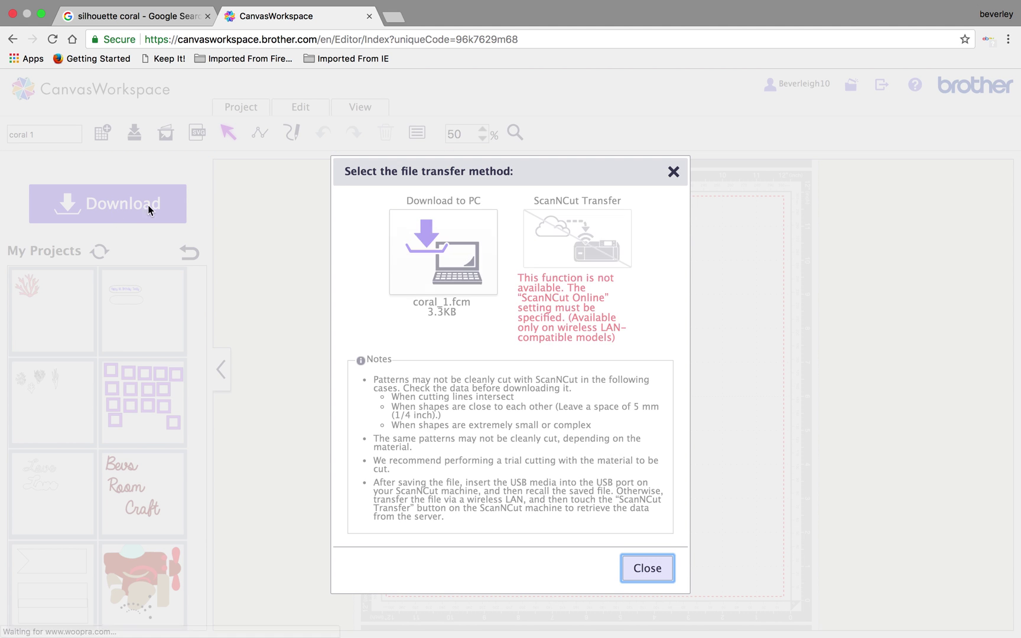
Save coral_1.fcm to the Desktop with Download to PC, then close the transfer dialog
click(464, 254)
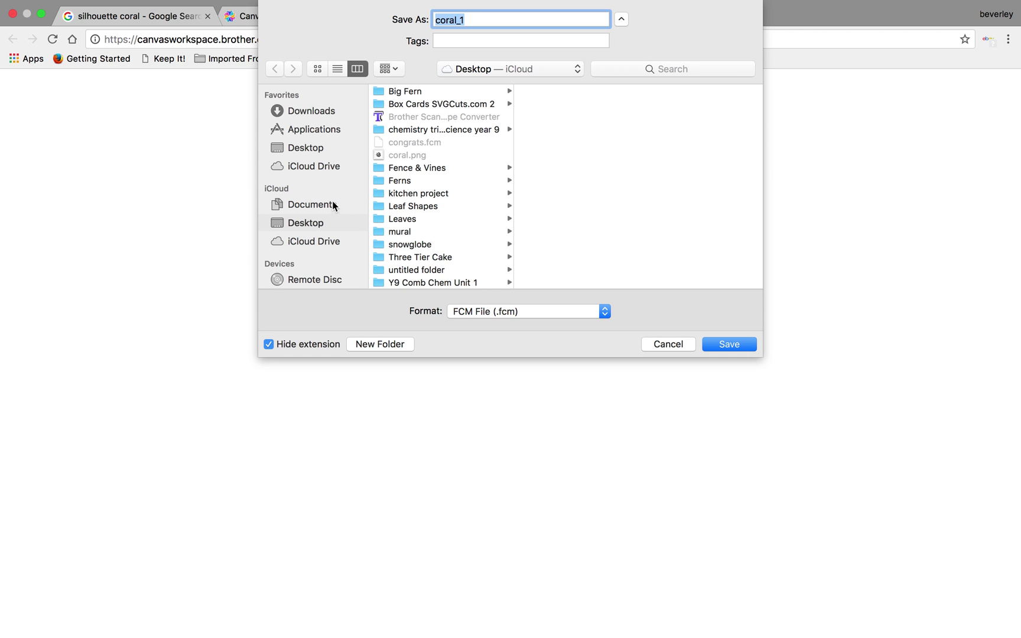
click(316, 152)
click(729, 344)
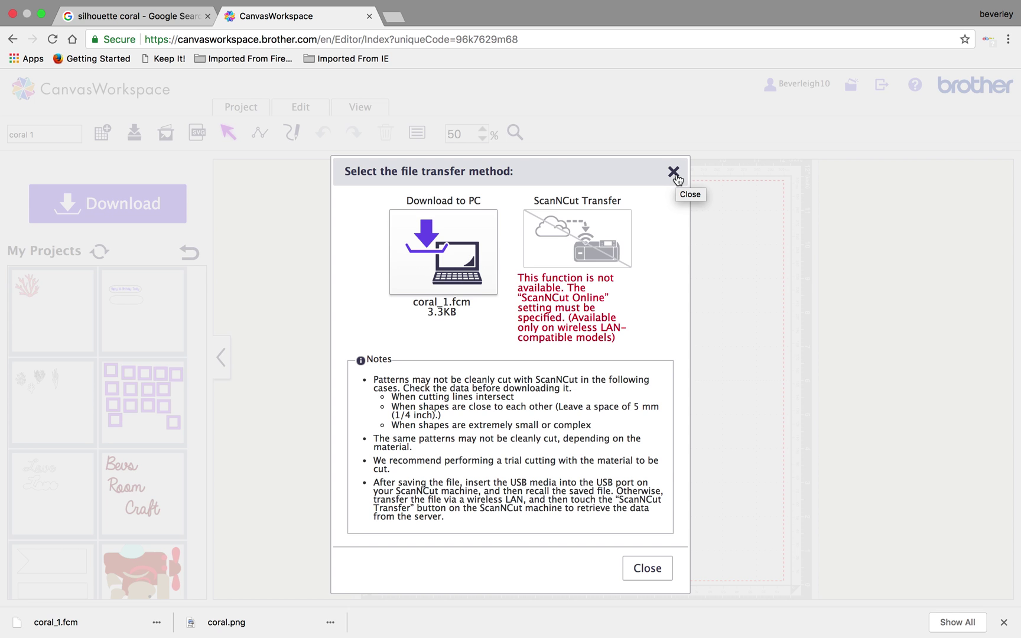
click(674, 172)
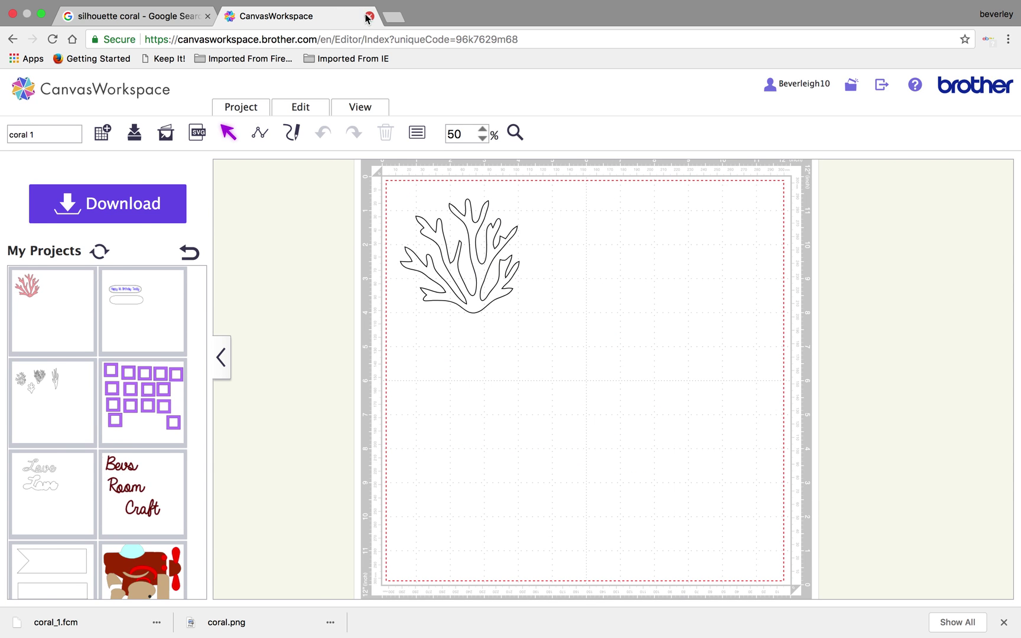
Close the CanvasWorkspace and Google search tabs to reveal coral_1.fcm on the desktop
click(369, 17)
click(205, 16)
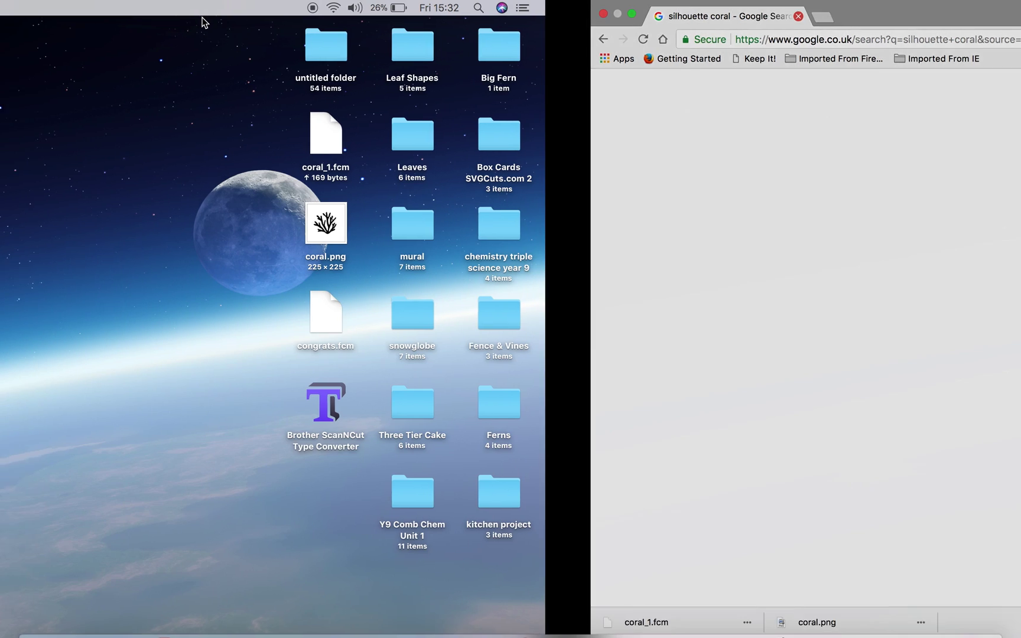